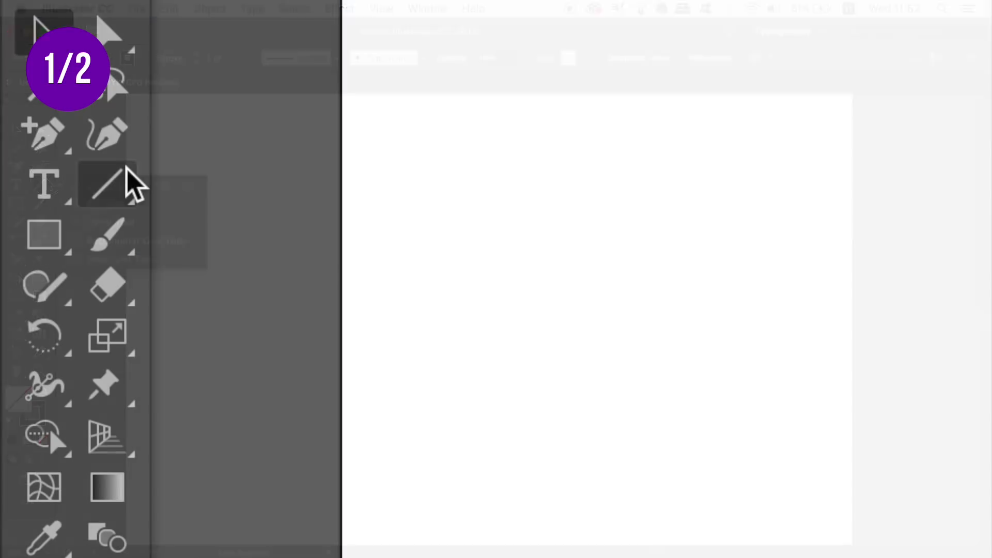
- Create a 100 pt polar grid with 5 concentric and 10 radial dividers
{"action": "left_click_drag", "start_coordinate": [46, 184], "coordinate": [166, 252]}
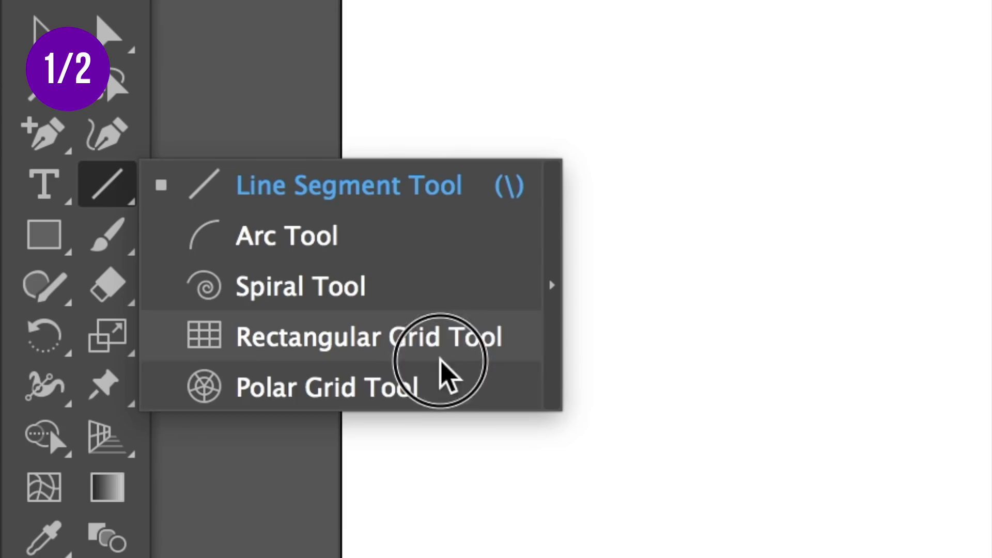
{"action": "left_click_drag", "start_coordinate": [442, 362], "coordinate": [442, 389]}
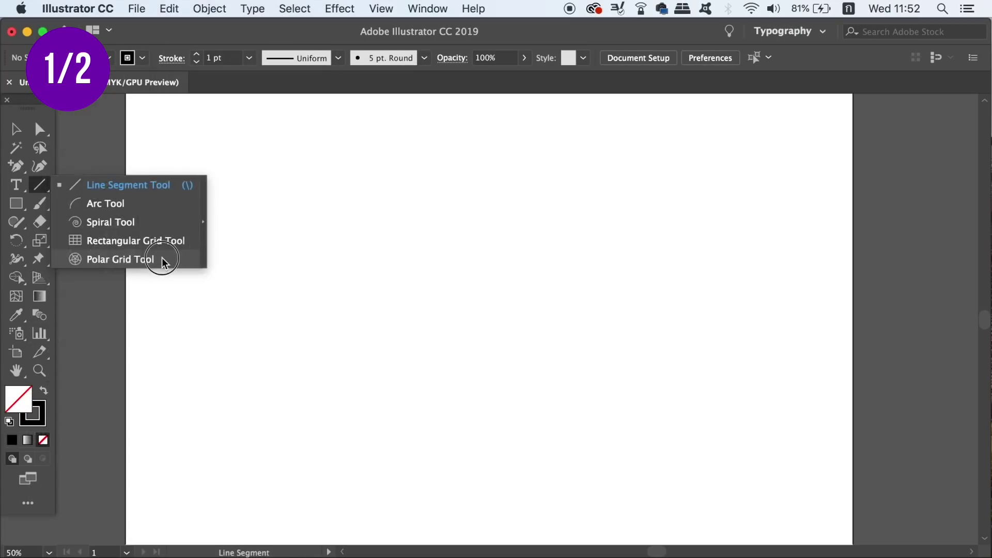
{"action": "left_click_drag", "start_coordinate": [440, 385], "coordinate": [441, 385]}
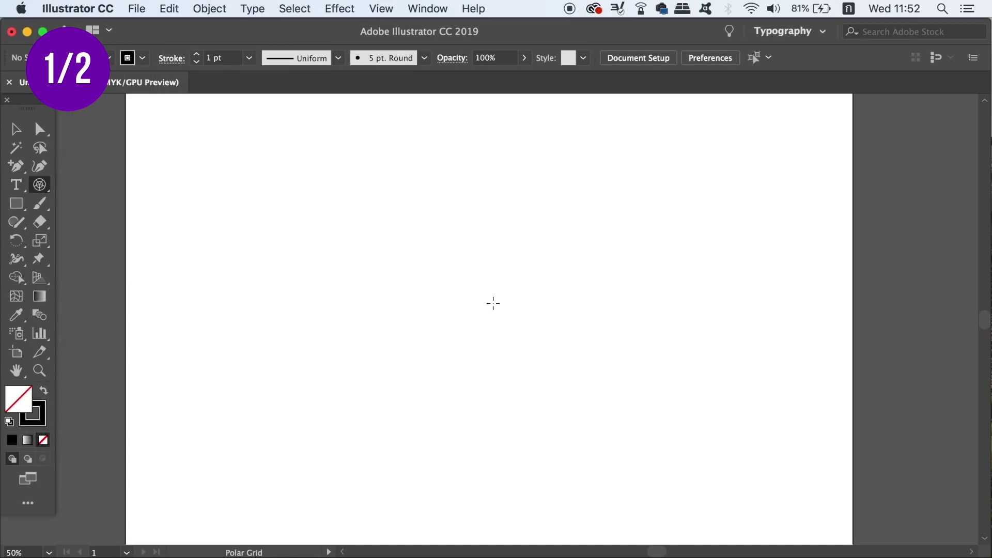
{"action": "left_click", "coordinate": [493, 302]}
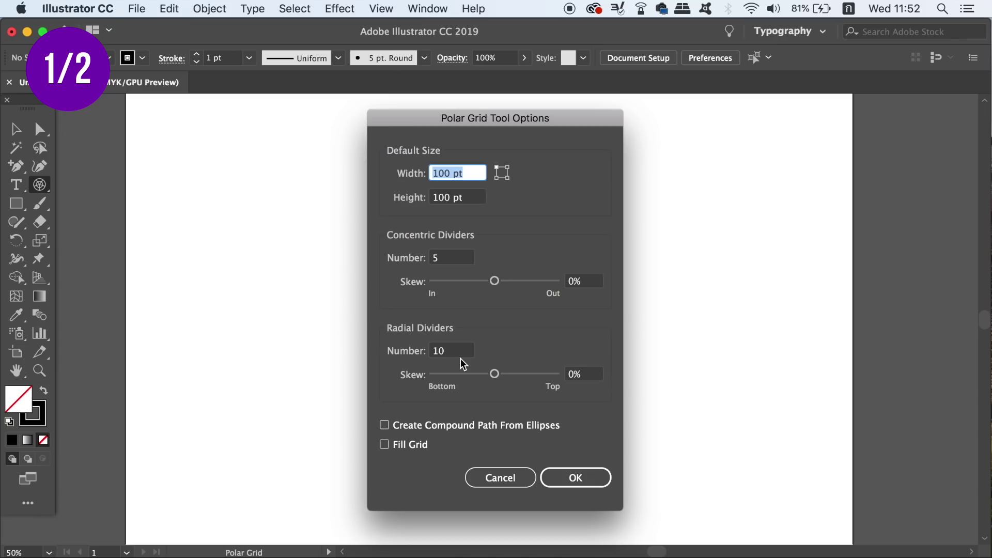
{"action": "left_click", "coordinate": [589, 478]}
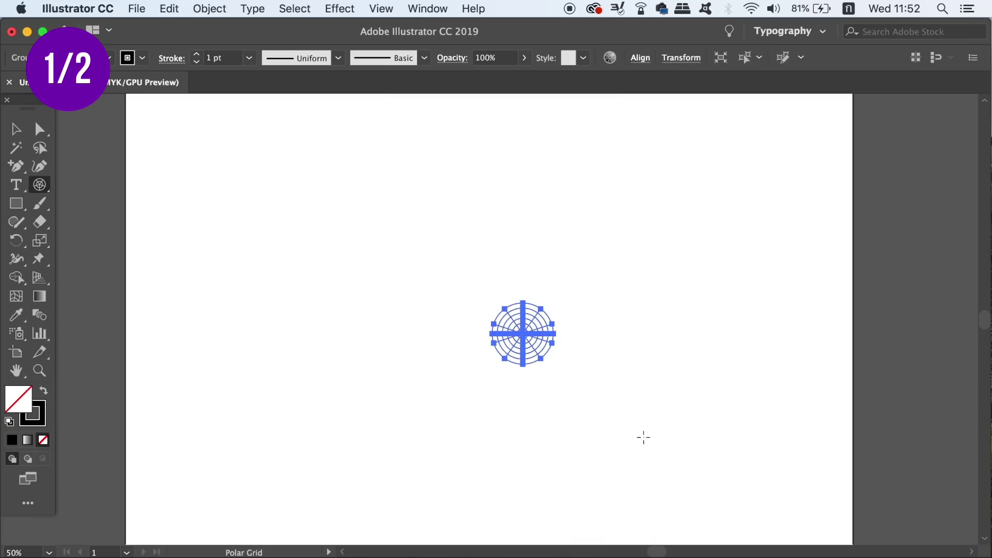
- Scale the polar grid up and move it up and to the left
{"action": "key", "text": "v"}
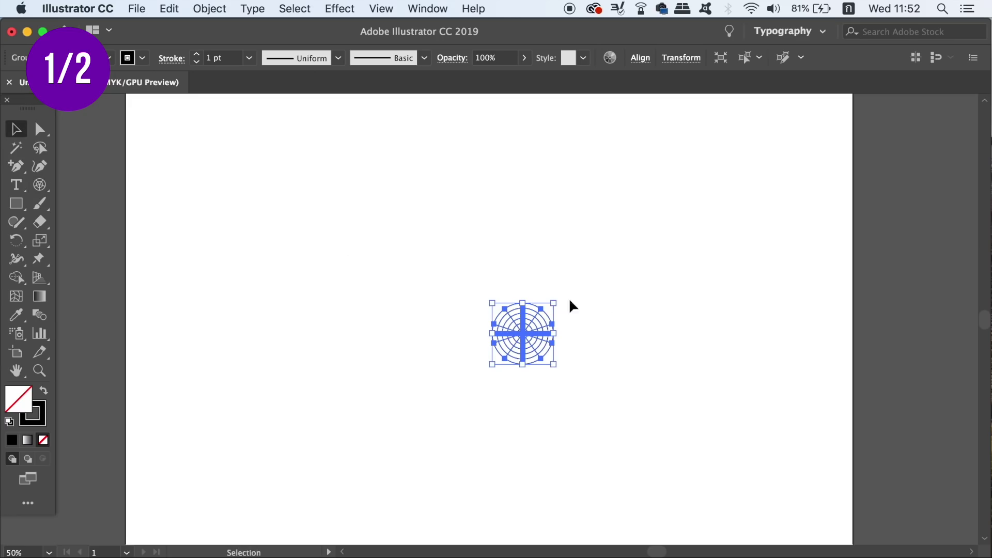
{"action": "left_click_drag", "start_coordinate": [554, 302], "coordinate": [691, 224]}
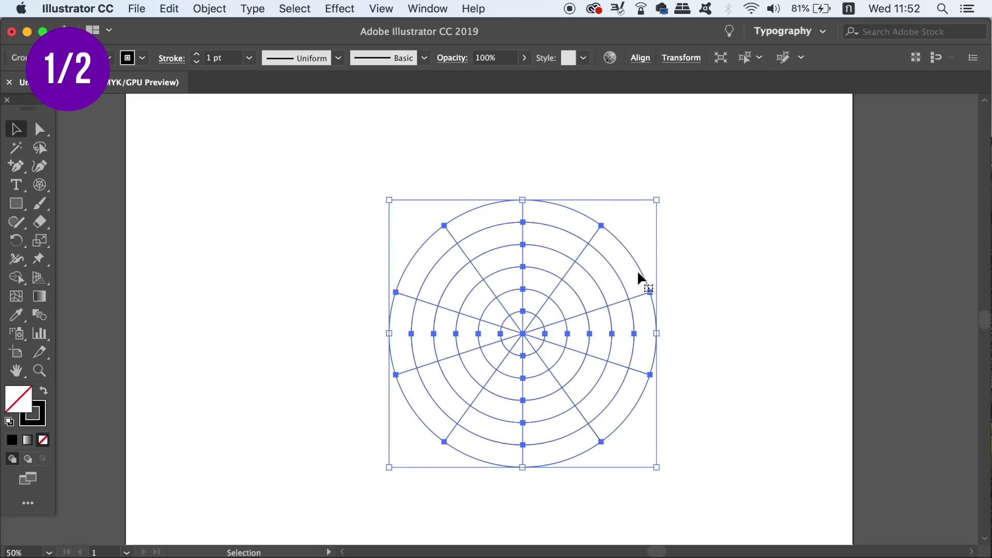
{"action": "left_click_drag", "start_coordinate": [639, 274], "coordinate": [538, 259]}
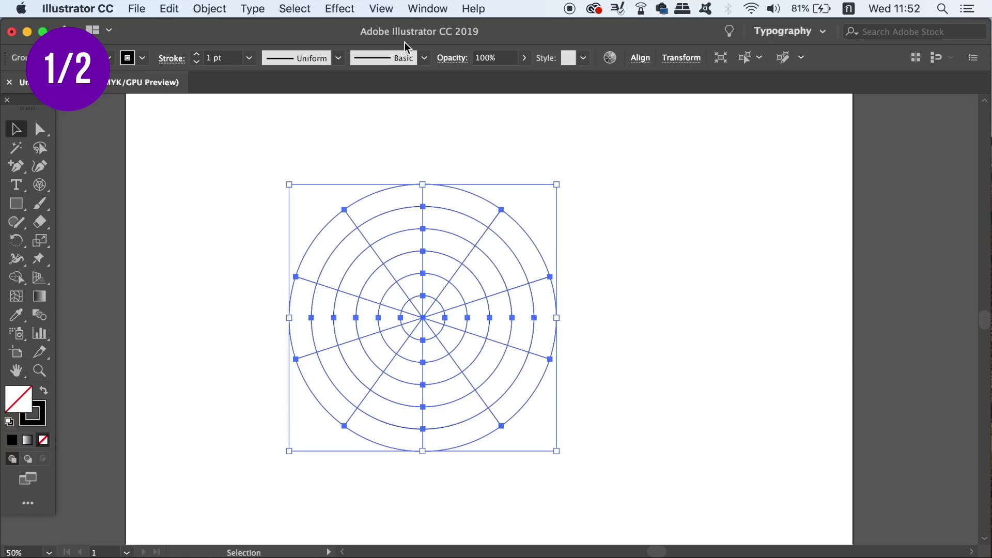
- Rotate the grid 18° through Object > Transform > Rotate
{"action": "left_click", "coordinate": [226, 6]}
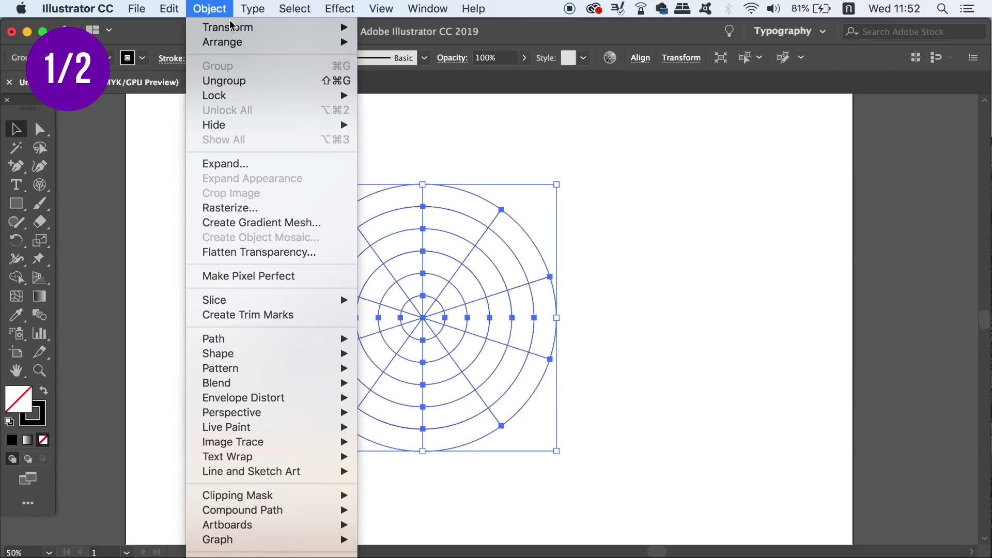
{"action": "mouse_move", "coordinate": [248, 29]}
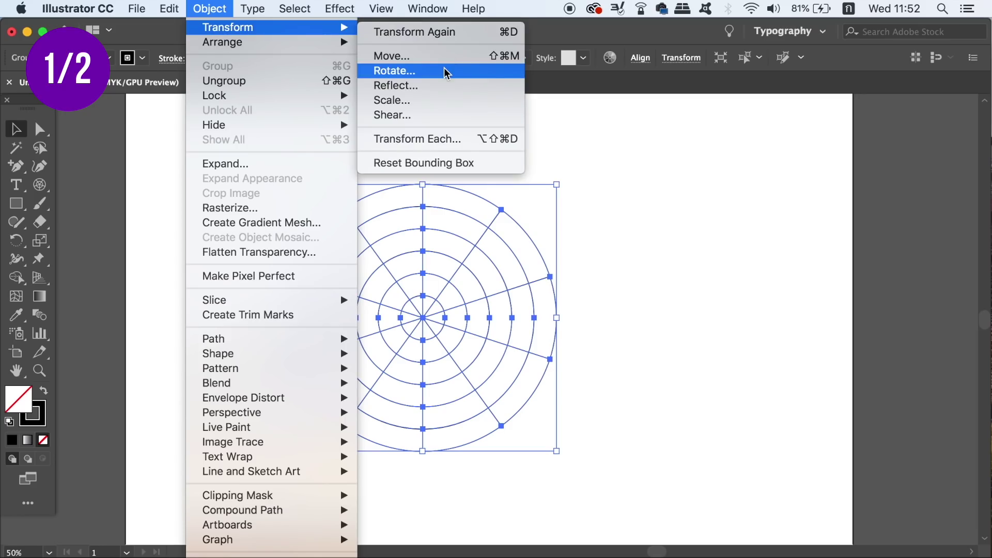
{"action": "left_click", "coordinate": [445, 71]}
{"action": "left_click_drag", "start_coordinate": [532, 232], "coordinate": [722, 246]}
{"action": "type", "text": "ๆค"}
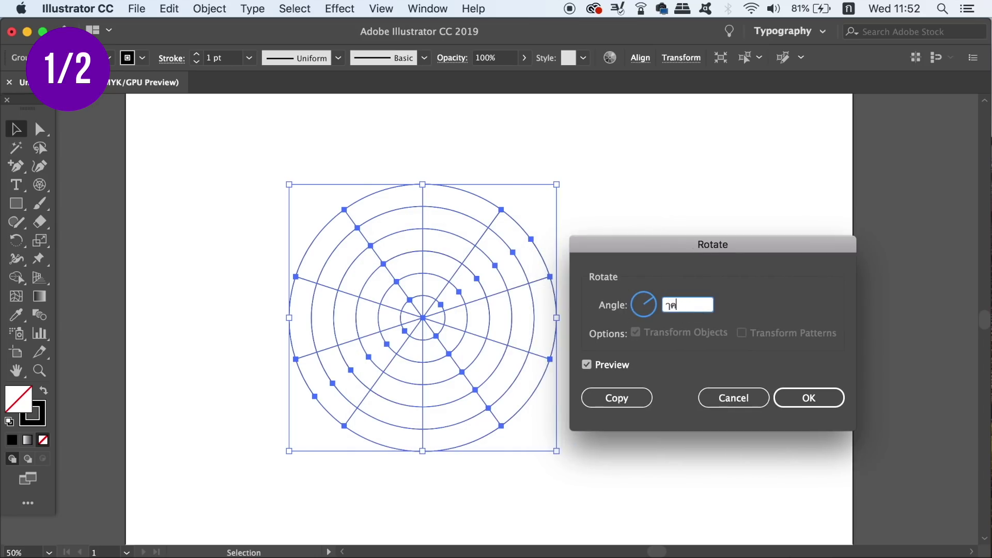
{"action": "key", "text": "BackSpace"}
{"action": "key", "text": "BackSpace"}
{"action": "key", "text": "ctrl+space"}
{"action": "type", "text": "18"}
{"action": "key", "text": "Tab"}
{"action": "left_click", "coordinate": [587, 365]}
{"action": "left_click", "coordinate": [586, 364]}
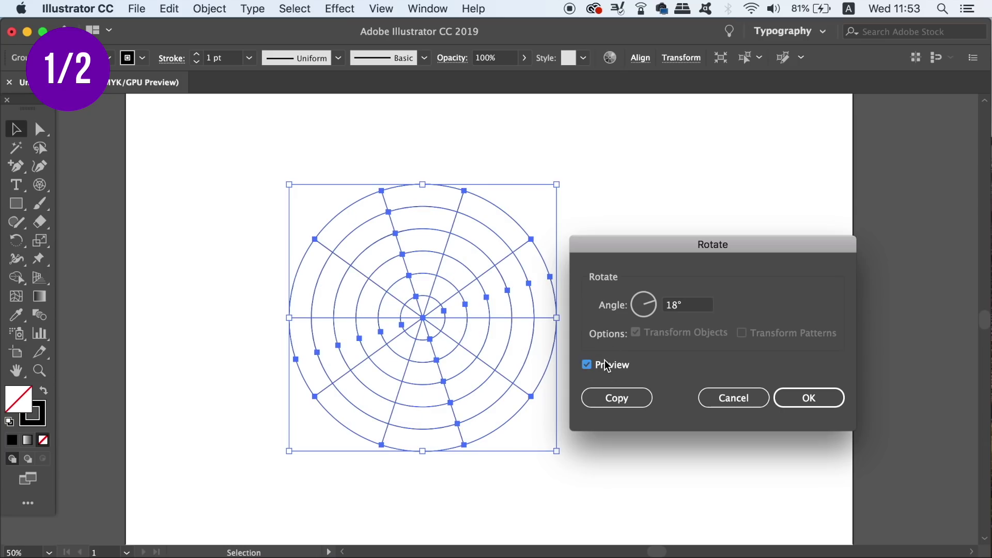
{"action": "left_click", "coordinate": [807, 399]}
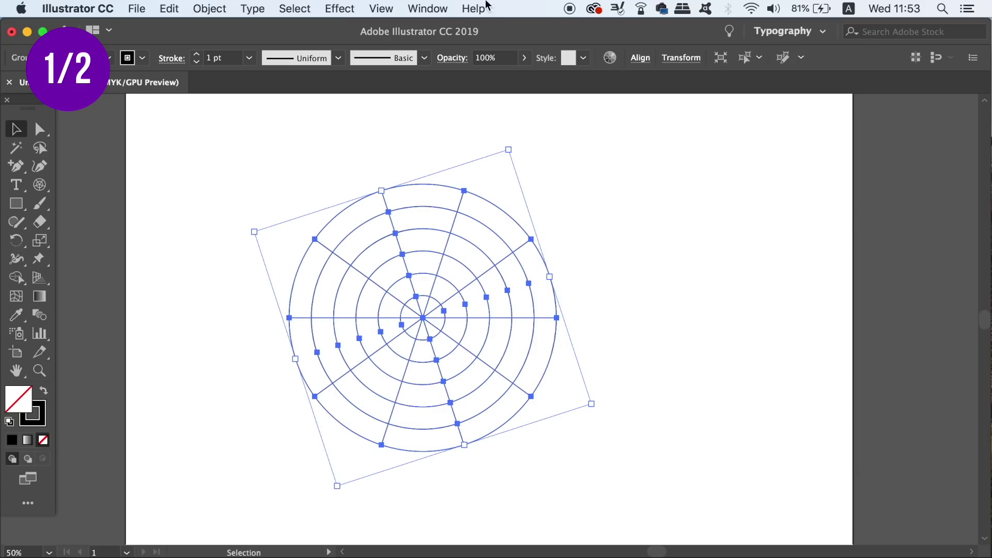
- Divide the grid at its intersections with Pathfinder and ungroup the pieces
{"action": "left_click", "coordinate": [428, 9]}
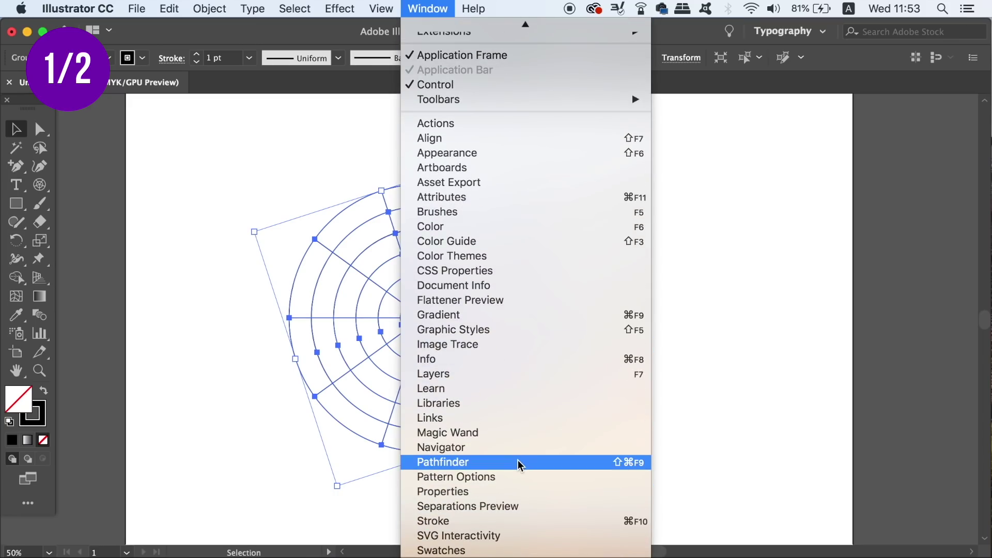
{"action": "left_click", "coordinate": [519, 463]}
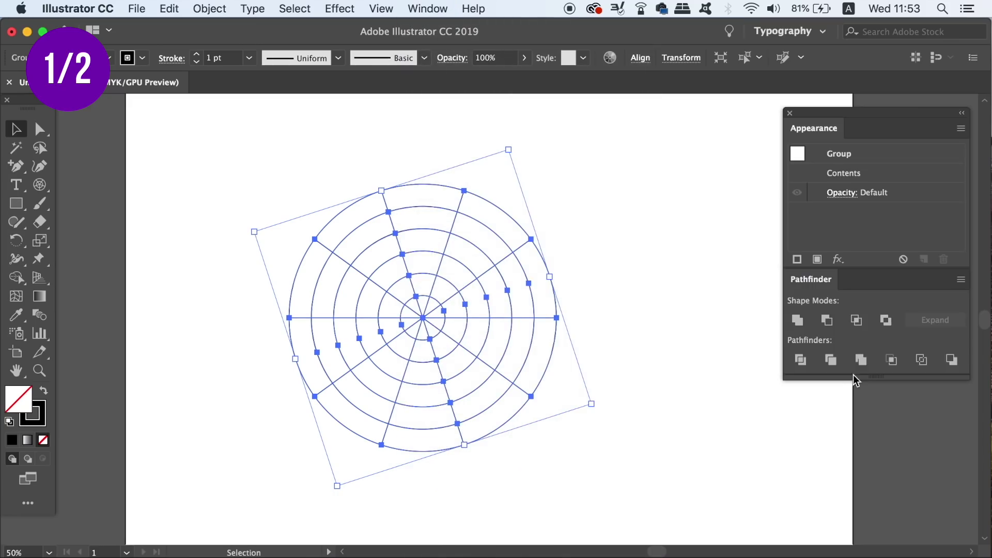
{"action": "left_click", "coordinate": [800, 359]}
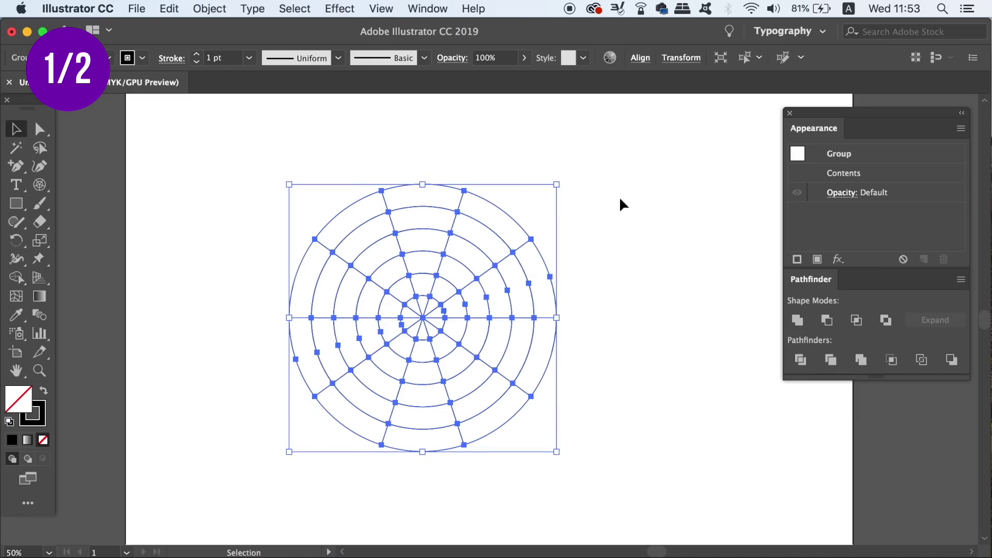
{"action": "left_click", "coordinate": [209, 9]}
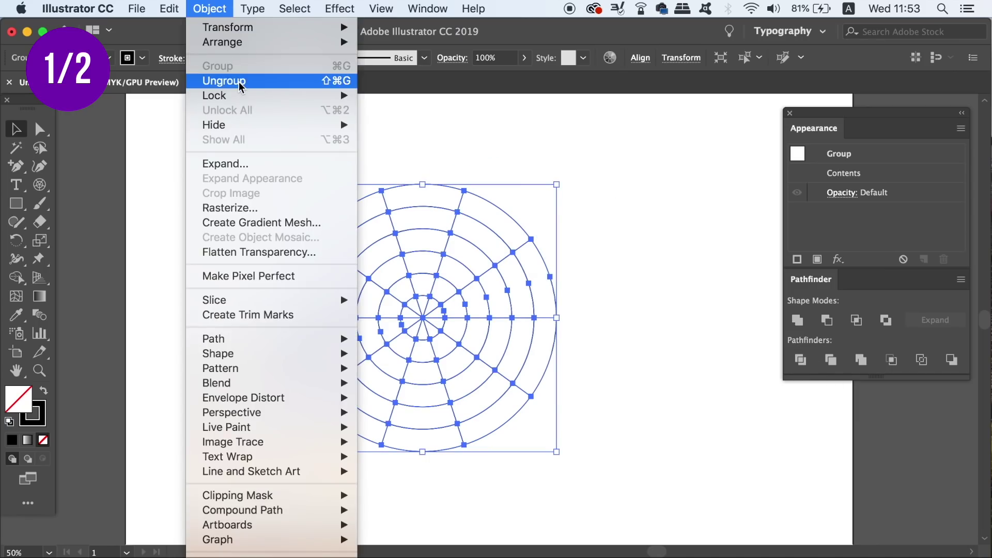
{"action": "left_click", "coordinate": [240, 81]}
- Delete the outer ring pieces and the pieces on the left side
{"action": "left_click", "coordinate": [565, 115]}
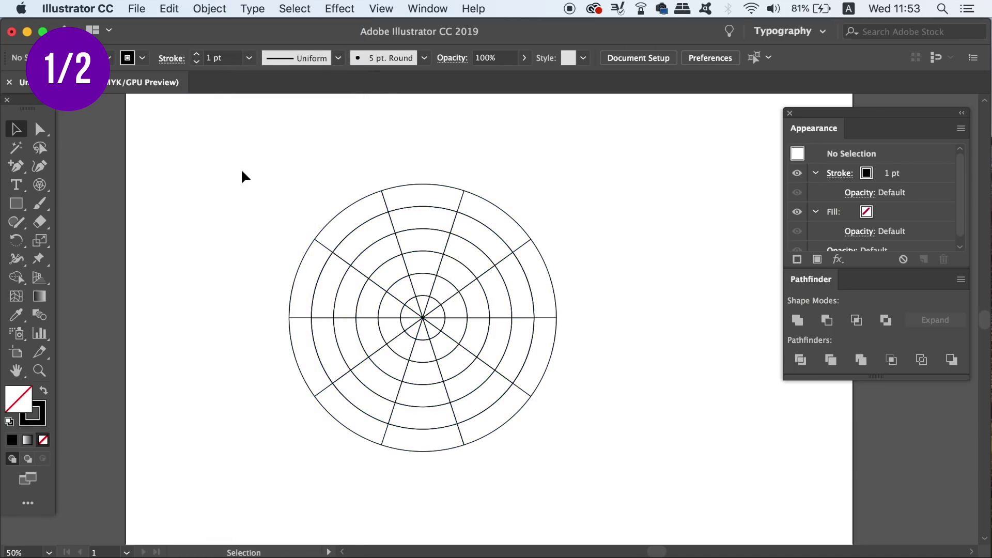
{"action": "left_click_drag", "start_coordinate": [318, 217], "coordinate": [330, 226]}
{"action": "key", "text": "Delete"}
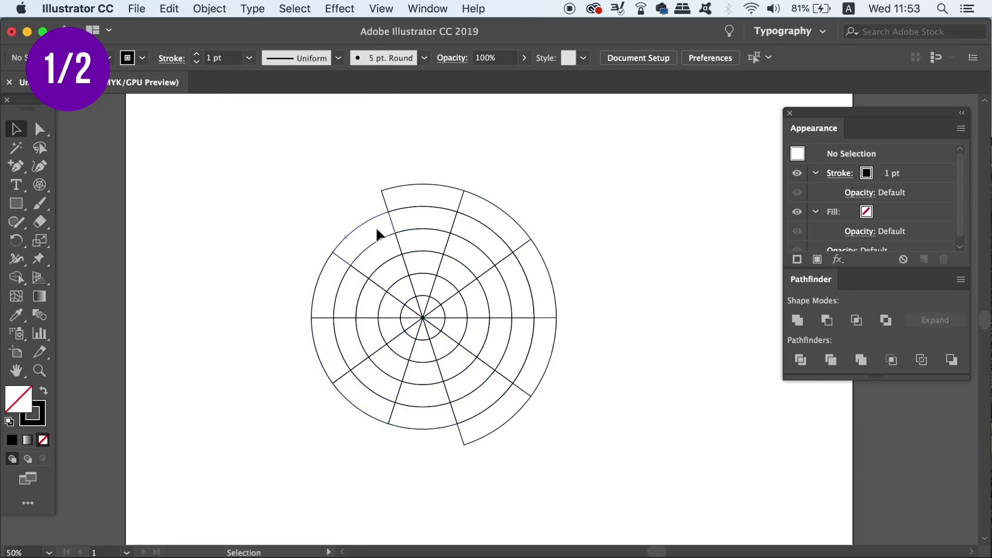
{"action": "left_click", "coordinate": [512, 217]}
{"action": "key", "text": "Delete"}
{"action": "left_click_drag", "start_coordinate": [315, 209], "coordinate": [351, 398]}
{"action": "key", "text": "Delete"}
- Delete the remaining left, lower-right and centre pieces, leaving only one wedge
{"action": "left_click_drag", "start_coordinate": [346, 239], "coordinate": [399, 392]}
{"action": "left_click", "coordinate": [440, 251], "text": "shift"}
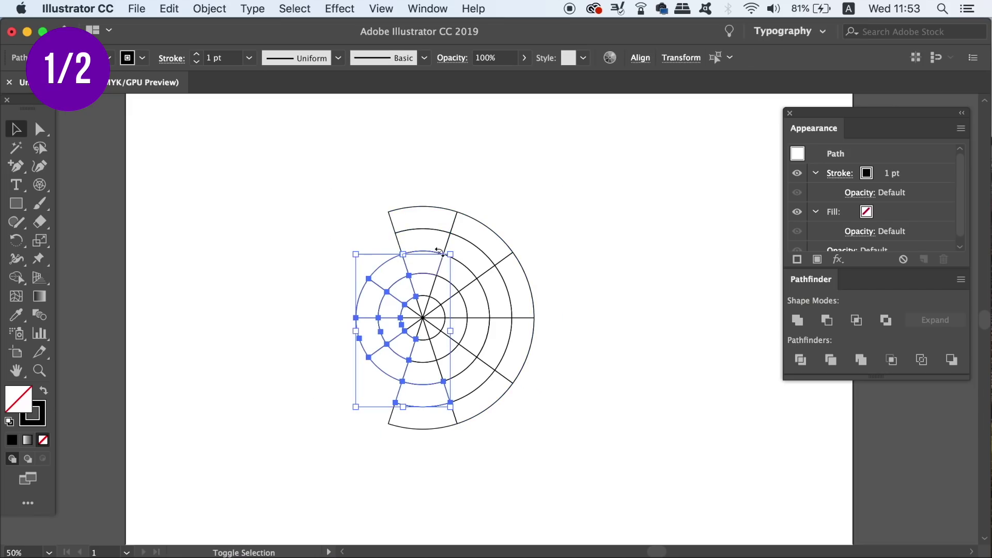
{"action": "key", "text": "Delete"}
{"action": "left_click_drag", "start_coordinate": [330, 350], "coordinate": [602, 477]}
{"action": "key", "text": "Delete"}
{"action": "left_click", "coordinate": [429, 327]}
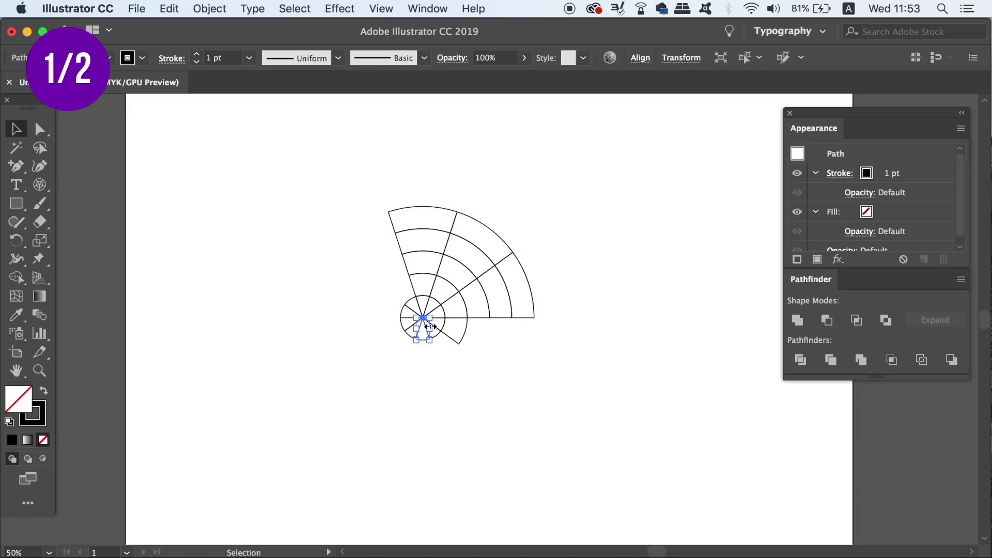
{"action": "left_click_drag", "start_coordinate": [543, 310], "coordinate": [457, 386]}
{"action": "key", "text": "Delete"}
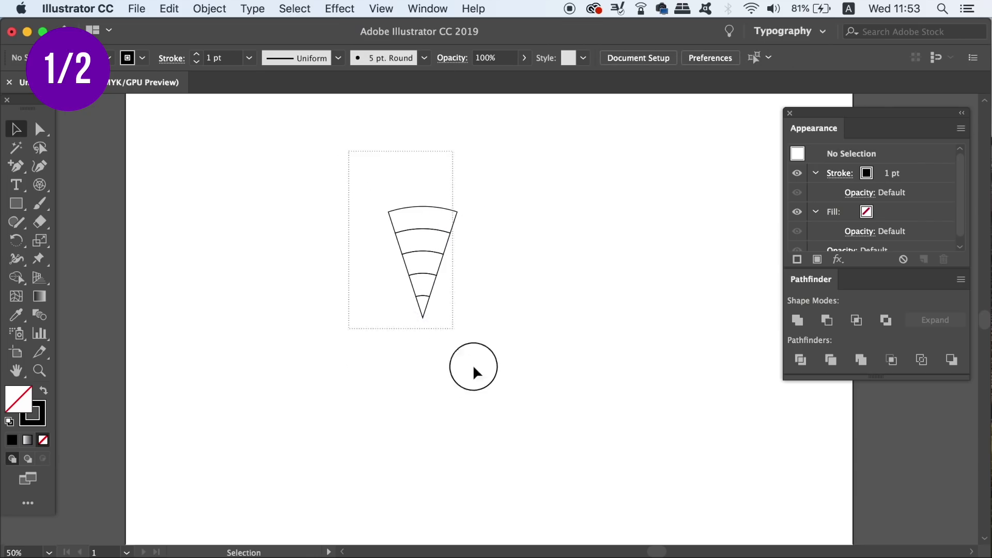
- Select all the wedge's pieces and group them into one object
{"action": "key", "text": "super+a"}
{"action": "mouse_move", "coordinate": [491, 334]}
{"action": "left_mouse_down"}
{"action": "mouse_move", "coordinate": [468, 382]}
{"action": "mouse_move", "coordinate": [479, 349]}
{"action": "left_mouse_up"}
{"action": "key", "text": "super+g"}
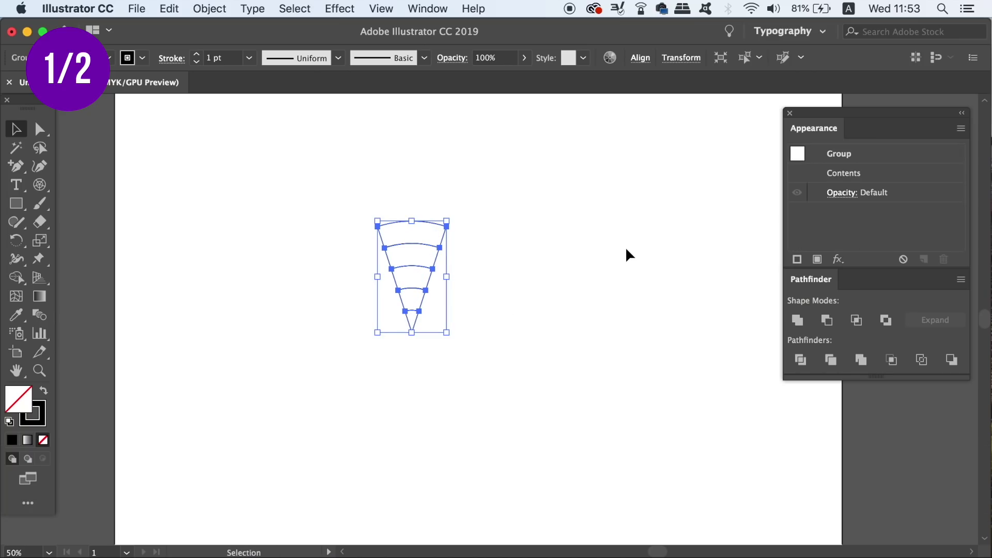
- Drag the wedge into the Symbols panel and save it as Graphic symbol 'slice 3'
{"action": "left_click", "coordinate": [441, 8]}
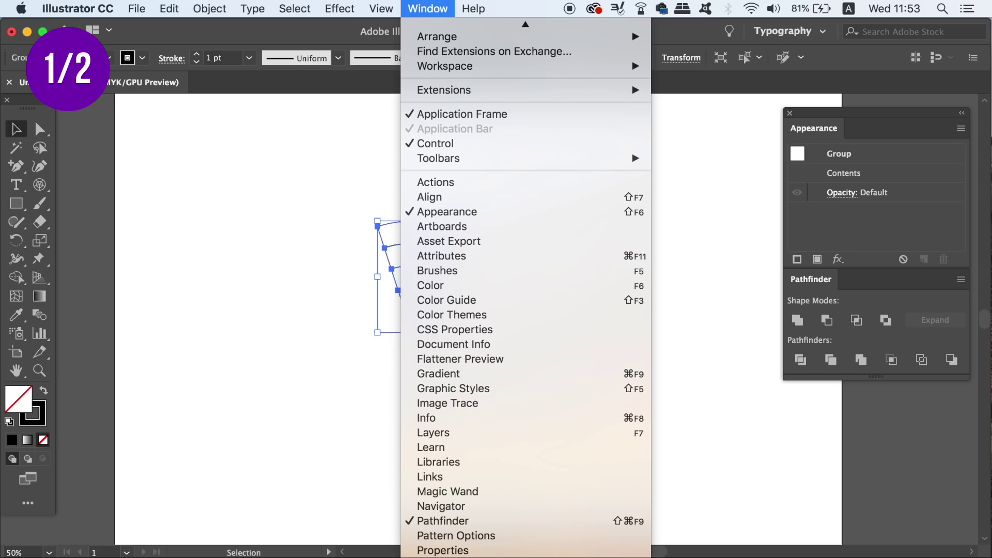
{"action": "scroll", "coordinate": [561, 536], "scroll_direction": "down", "scroll_amount": 3}
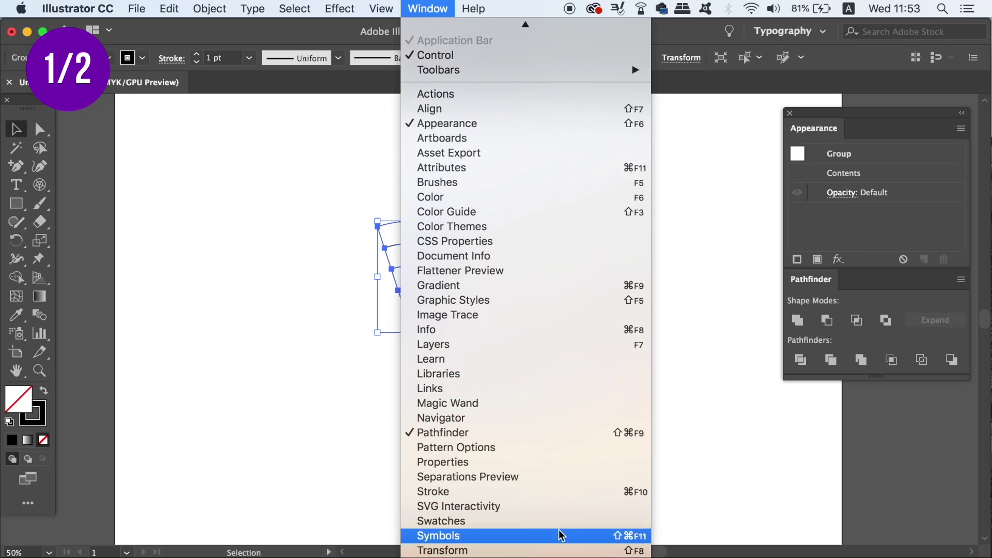
{"action": "left_click", "coordinate": [561, 535]}
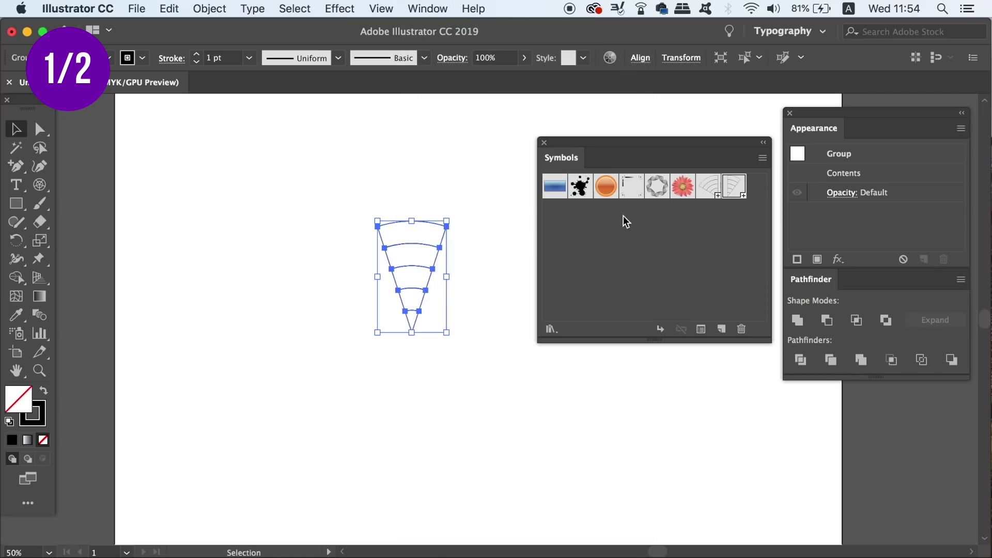
{"action": "left_click_drag", "start_coordinate": [408, 240], "coordinate": [608, 258]}
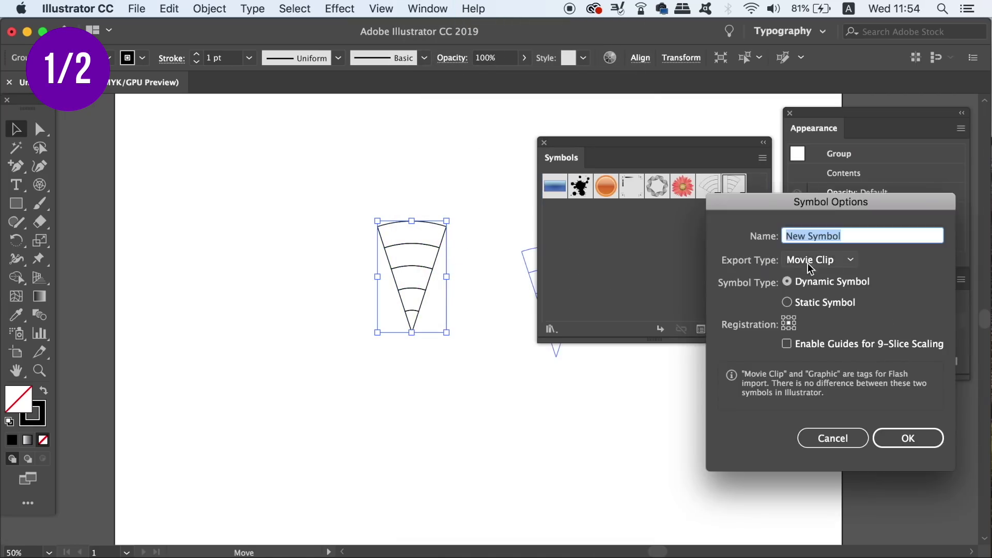
{"action": "type", "text": "slic3"}
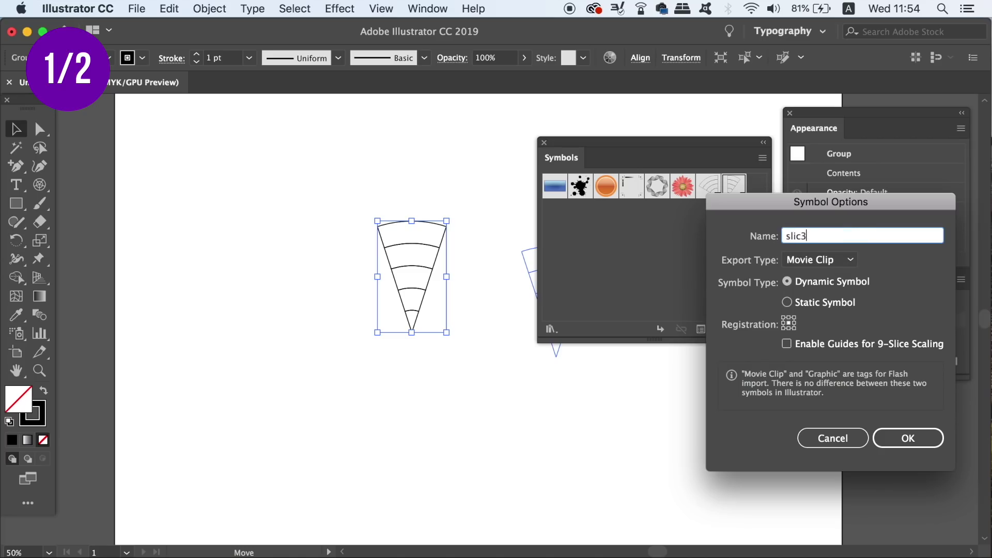
{"action": "key", "text": "BackSpace"}
{"action": "type", "text": "e 3"}
{"action": "left_click", "coordinate": [848, 260]}
{"action": "left_click", "coordinate": [831, 294]}
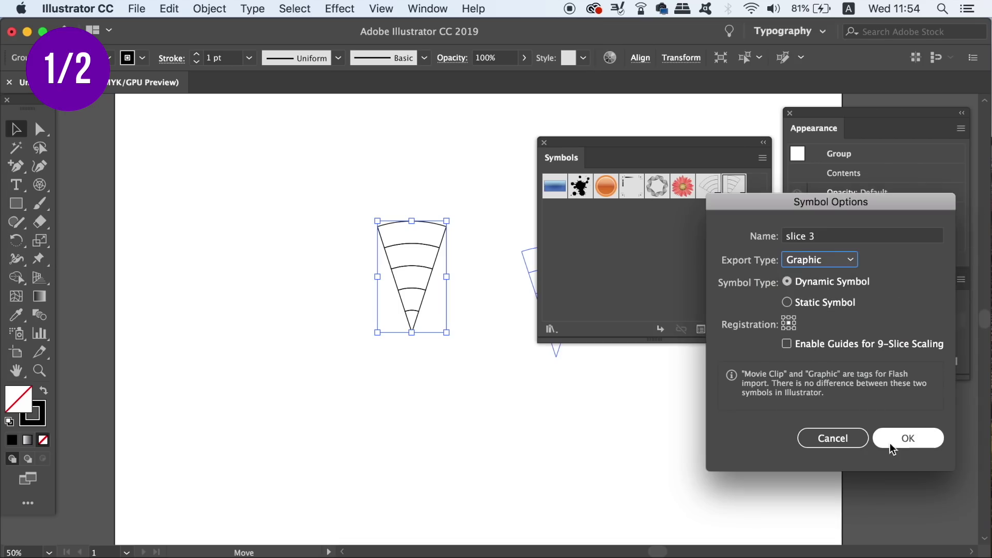
{"action": "left_click", "coordinate": [907, 440]}
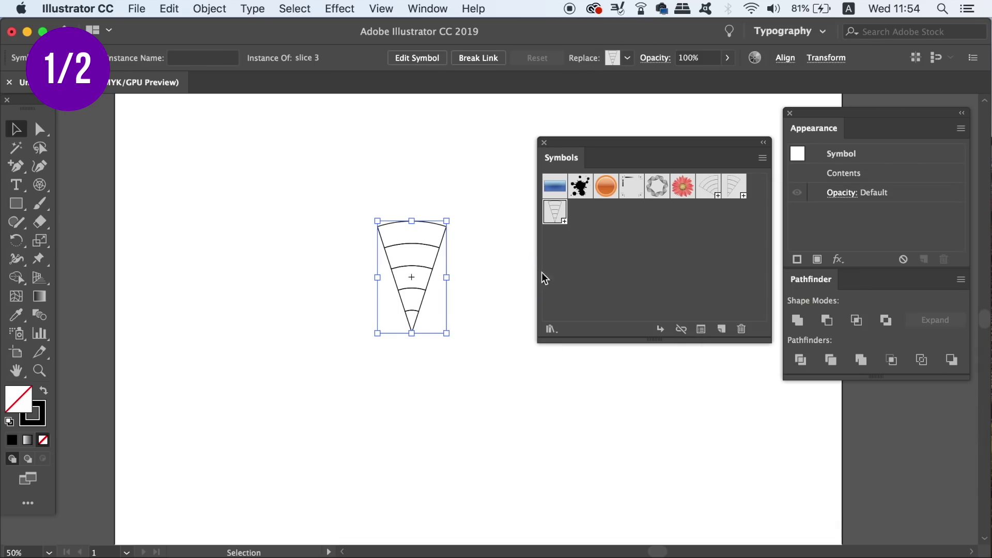
- Zoom in on the slice symbol and switch to the Rotate tool
{"action": "left_click_drag", "start_coordinate": [581, 146], "coordinate": [571, 126]}
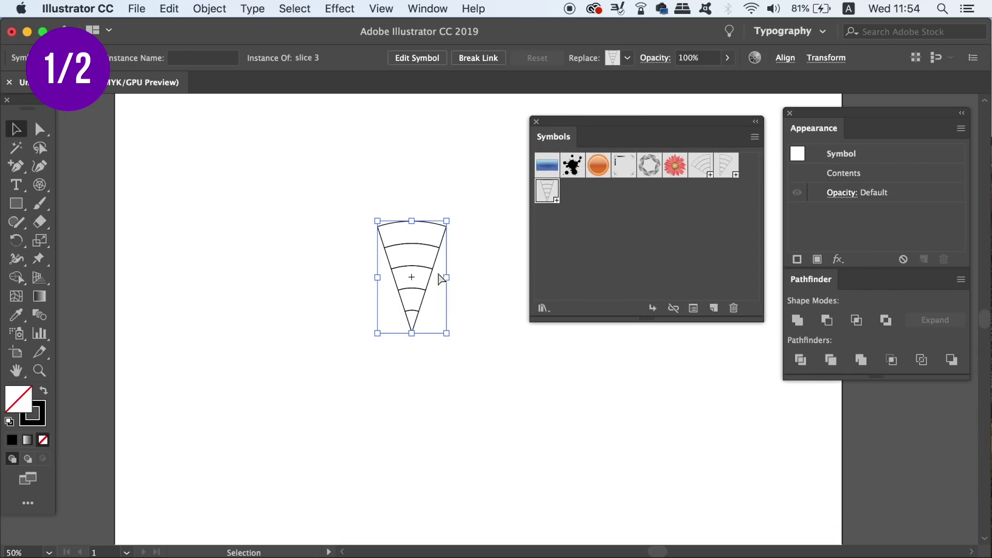
{"action": "key", "text": "super+equal"}
{"action": "left_click_drag", "start_coordinate": [439, 269], "coordinate": [341, 231]}
{"action": "key", "text": "r"}
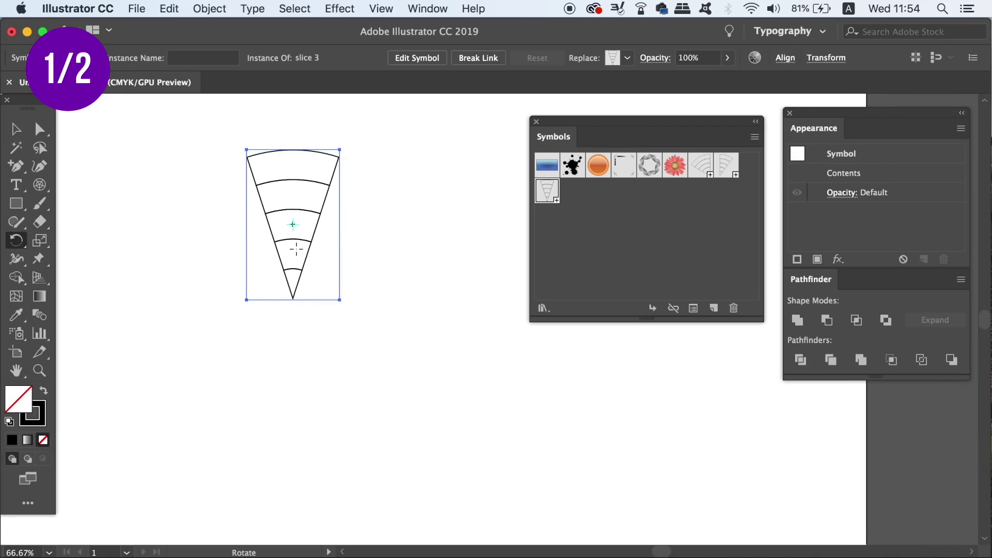
{"action": "key", "text": "super+equal"}
{"action": "key", "text": "super+equal"}
{"action": "left_click_drag", "start_coordinate": [343, 272], "coordinate": [537, 389]}
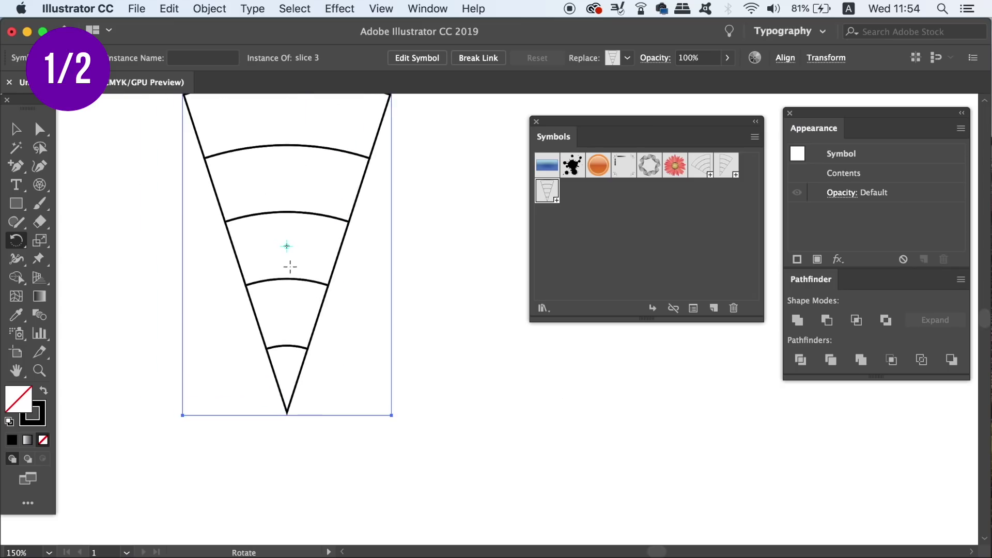
- Make a copy of the slice rotated 36° around its bottom tip
{"action": "left_click", "coordinate": [287, 412]}
{"action": "left_click", "coordinate": [287, 411], "text": "alt"}
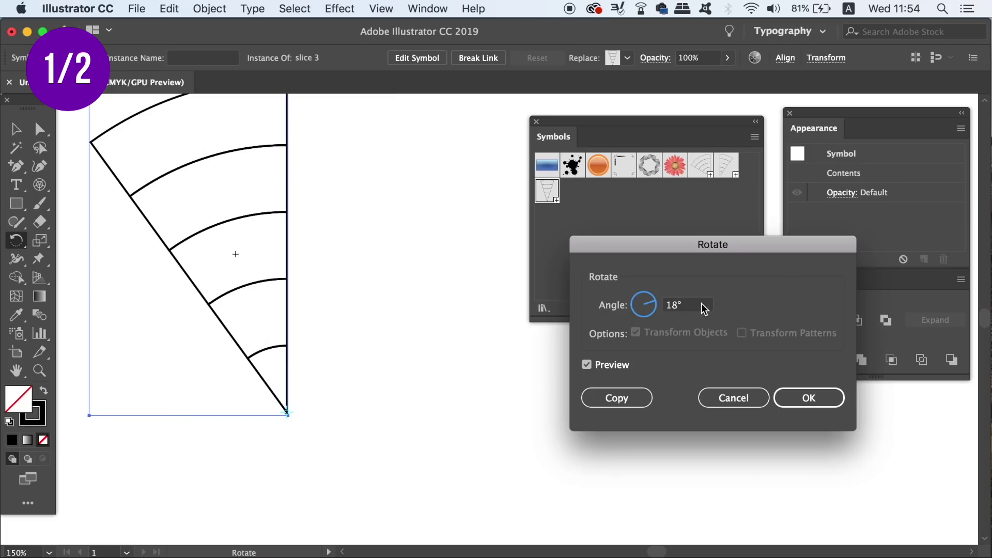
{"action": "type", "text": "36"}
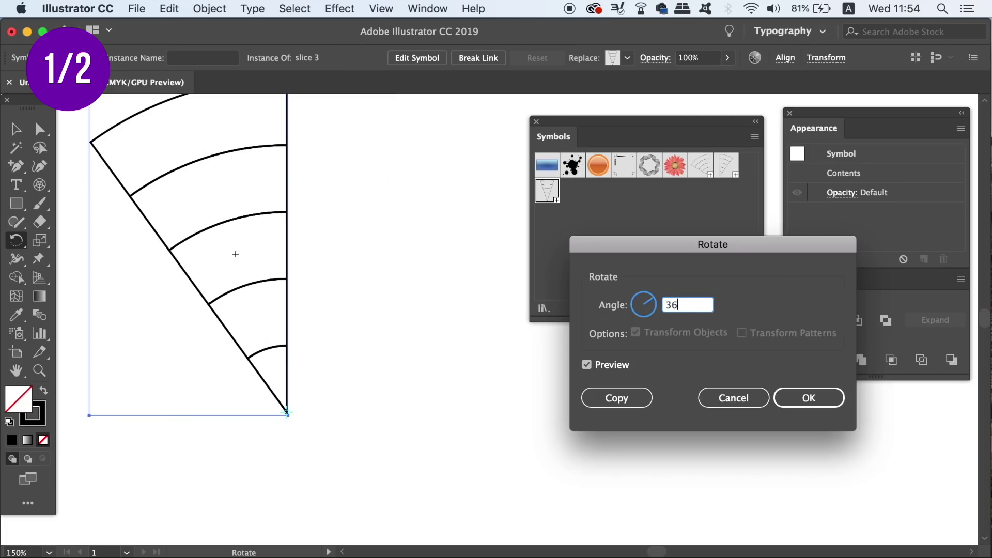
{"action": "key", "text": "Tab"}
{"action": "left_click", "coordinate": [588, 366]}
{"action": "left_click", "coordinate": [588, 365]}
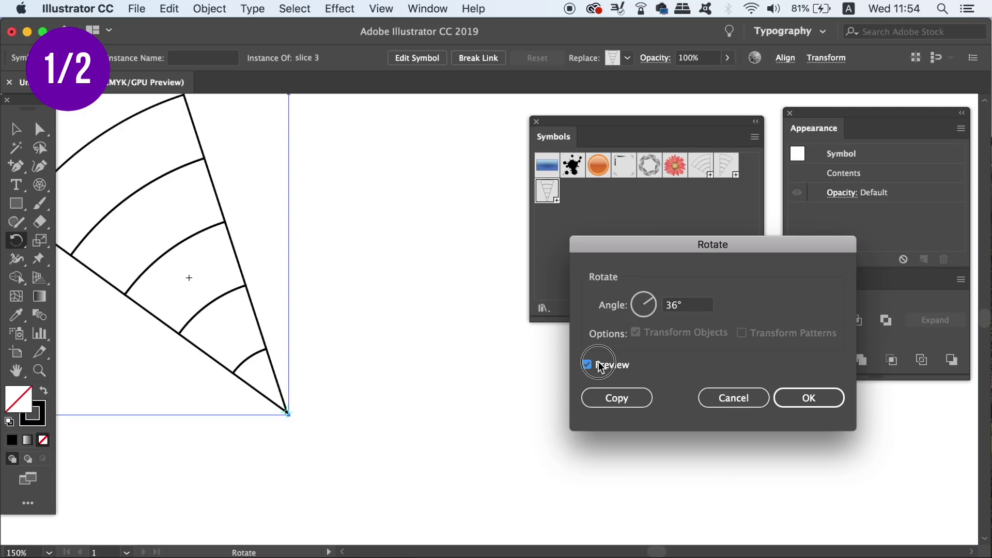
{"action": "left_click", "coordinate": [598, 363]}
{"action": "left_click", "coordinate": [598, 362]}
{"action": "left_click", "coordinate": [605, 394]}
- Repeat the 36° rotated copy with Ctrl+D until the slices close the circle
{"action": "key", "text": "ctrl+minus"}
{"action": "key", "text": "ctrl+minus"}
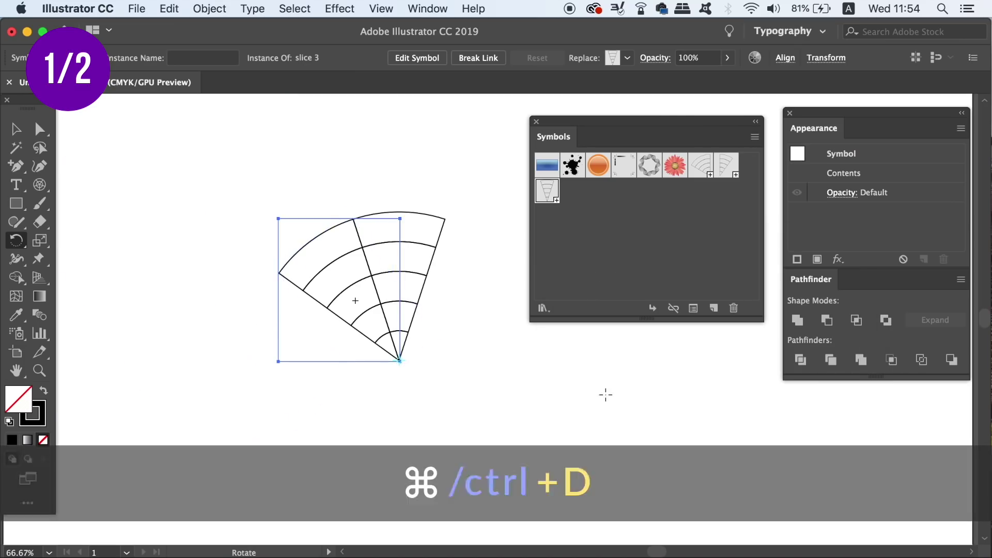
{"action": "key", "text": "ctrl+d"}
{"action": "key", "text": "ctrl+d"}
{"action": "key", "text": "ctrl+d"}
{"action": "key", "text": "ctrl+d"}
{"action": "key", "text": "ctrl+d"}
{"action": "key", "text": "ctrl+d"}
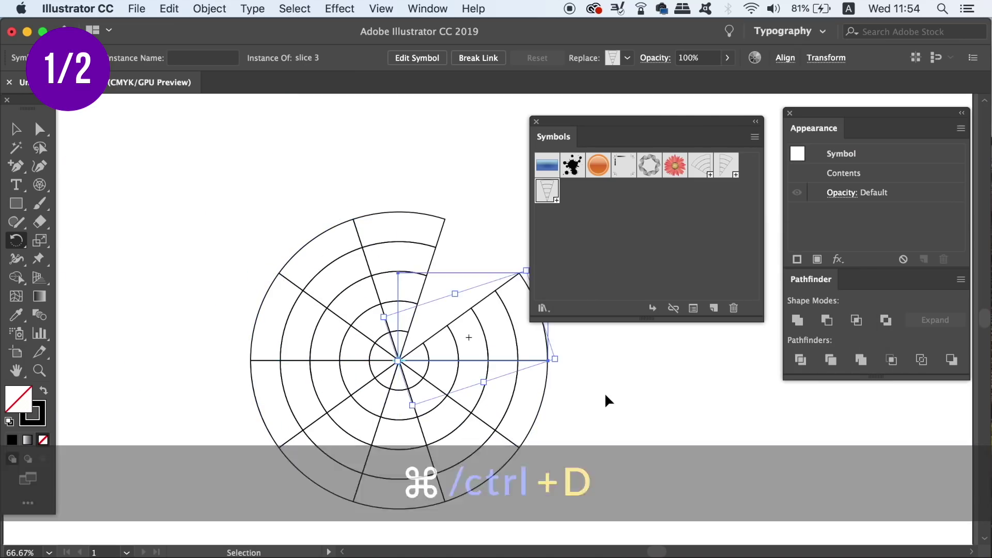
{"action": "key", "text": "ctrl+d"}
{"action": "left_click", "coordinate": [17, 129]}
{"action": "left_click", "coordinate": [282, 170]}
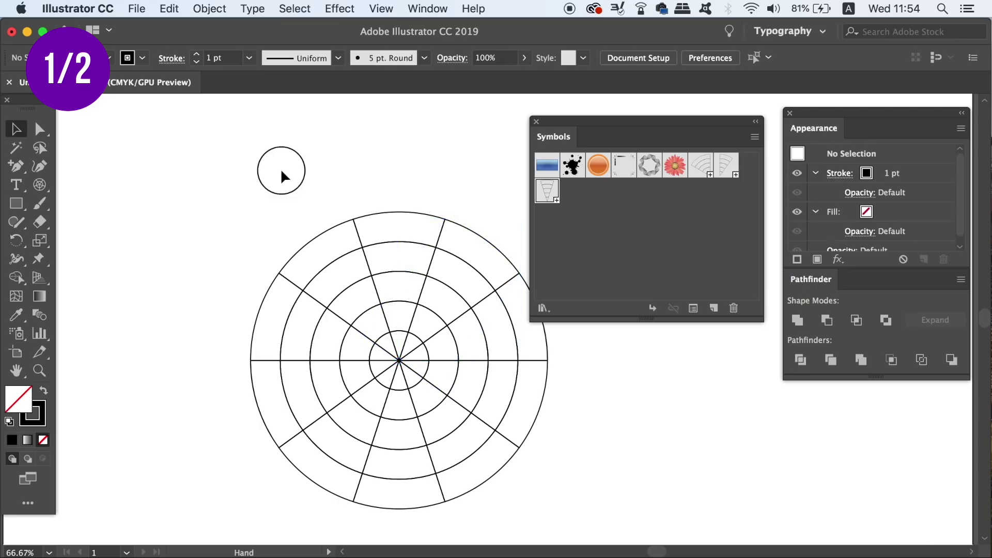
{"action": "scroll", "coordinate": [397, 131], "scroll_direction": "down", "scroll_amount": 2}
{"action": "scroll", "coordinate": [396, 132], "scroll_direction": "right", "scroll_amount": 2}
- Close the Symbols panel and enter editing mode for the slice 3 symbol
{"action": "left_click", "coordinate": [536, 122]}
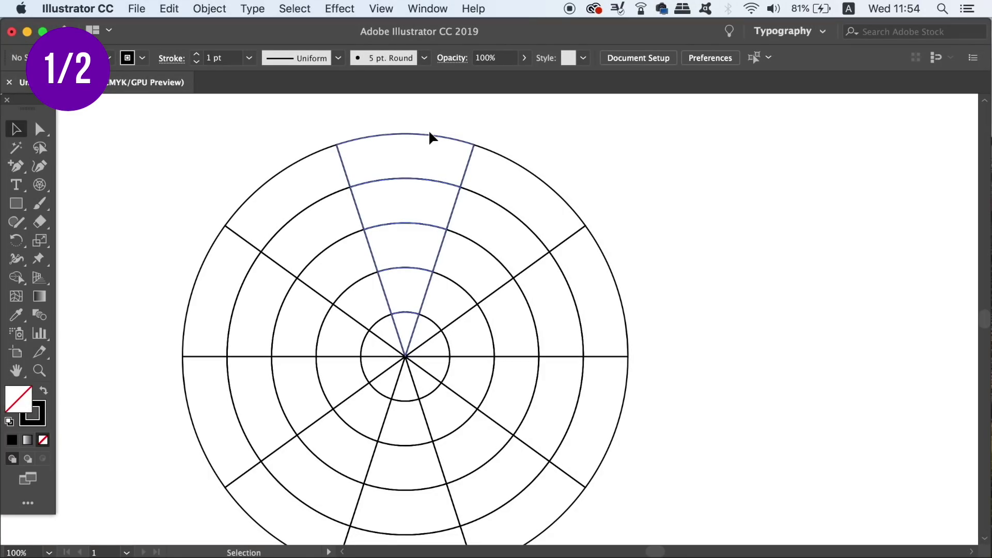
{"action": "double_click", "coordinate": [429, 132]}
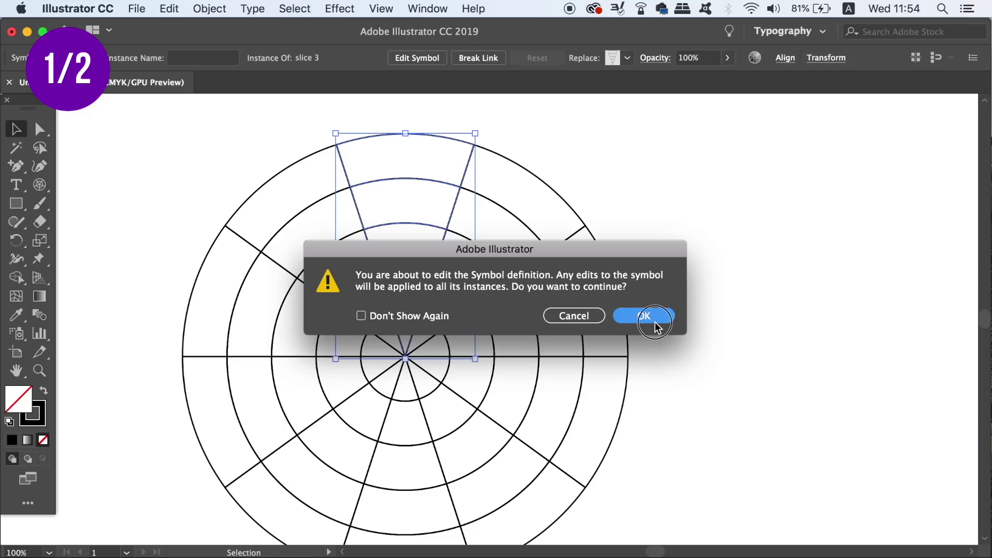
{"action": "left_click", "coordinate": [655, 320]}
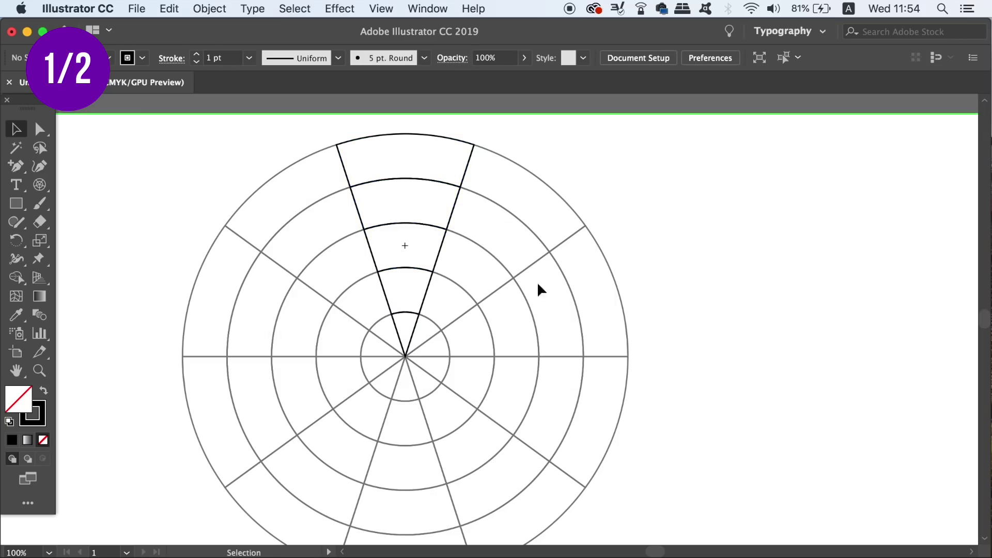
{"action": "key", "text": "super+equal"}
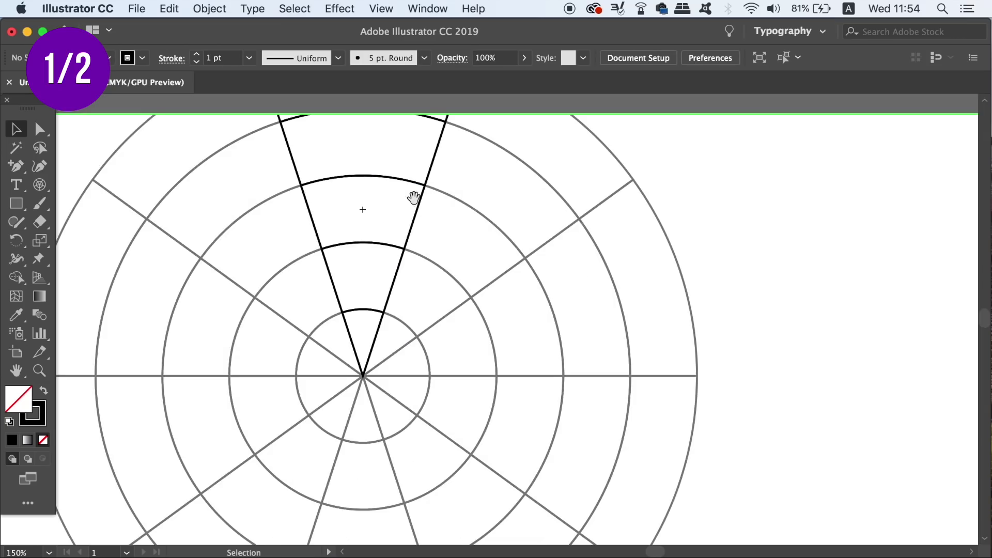
{"action": "left_click_drag", "start_coordinate": [414, 196], "coordinate": [414, 325]}
- Draw a curved path along the wedge's top arc and give it a 10 pt stroke
{"action": "key", "text": "p"}
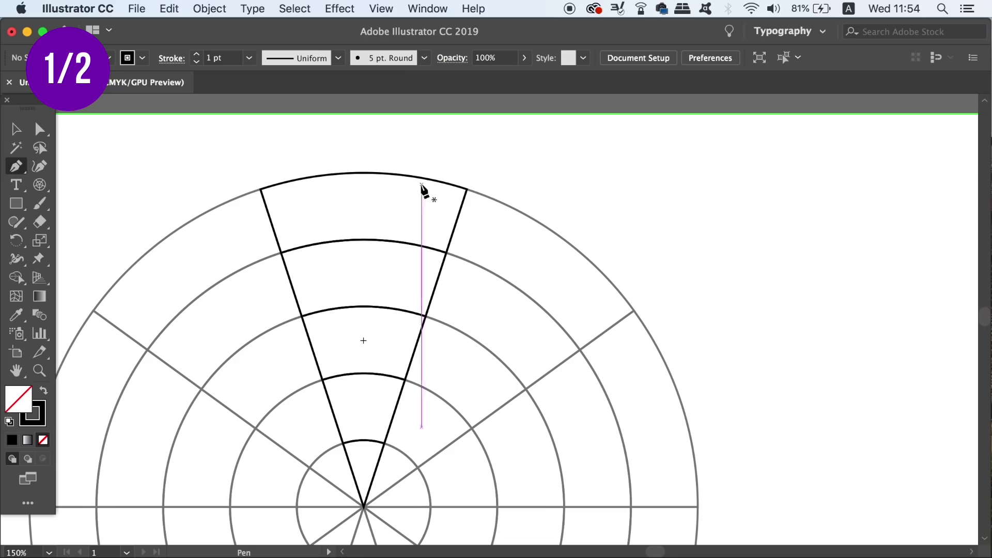
{"action": "left_click", "coordinate": [261, 189]}
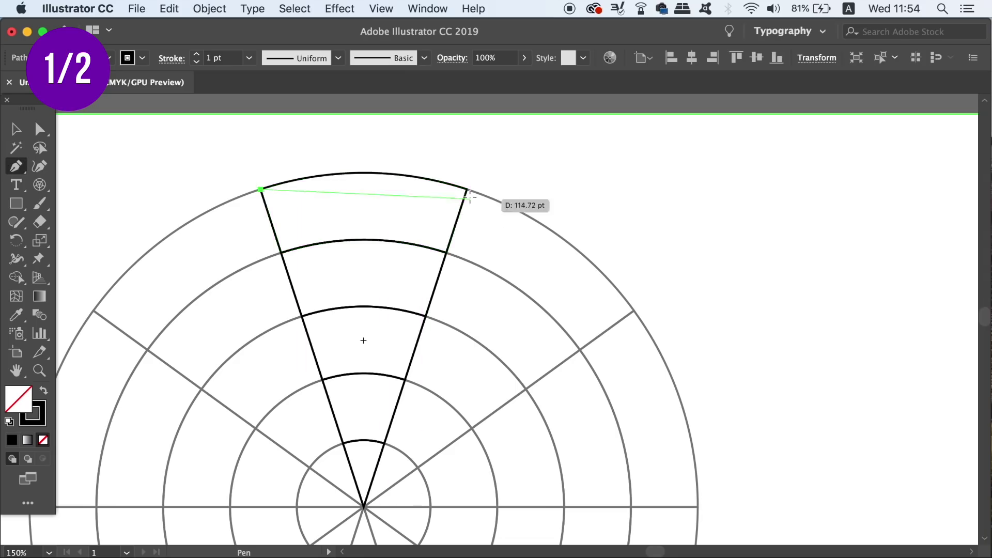
{"action": "left_click_drag", "start_coordinate": [468, 189], "coordinate": [578, 226]}
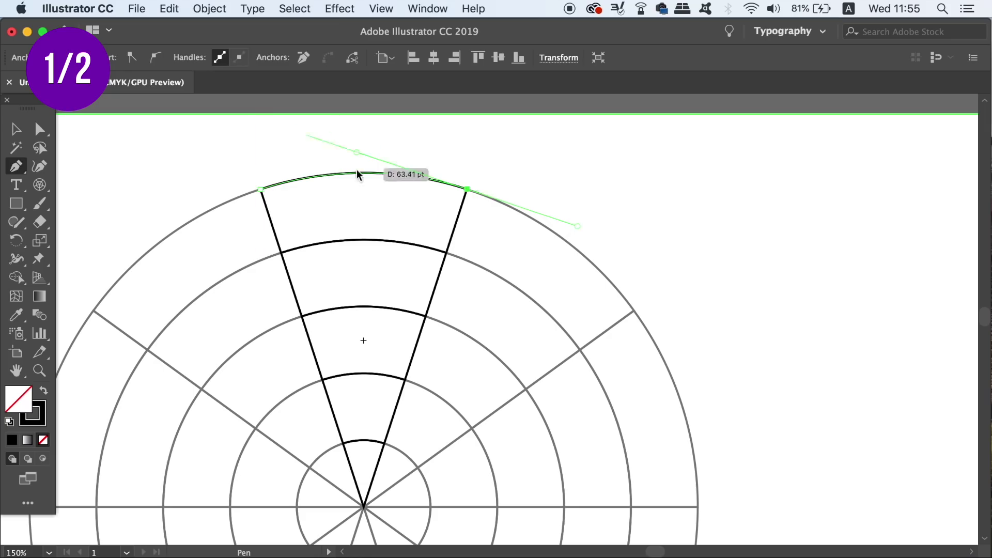
{"action": "key", "text": "v"}
{"action": "left_click", "coordinate": [249, 57]}
{"action": "left_click", "coordinate": [217, 196]}
{"action": "left_click", "coordinate": [170, 191]}
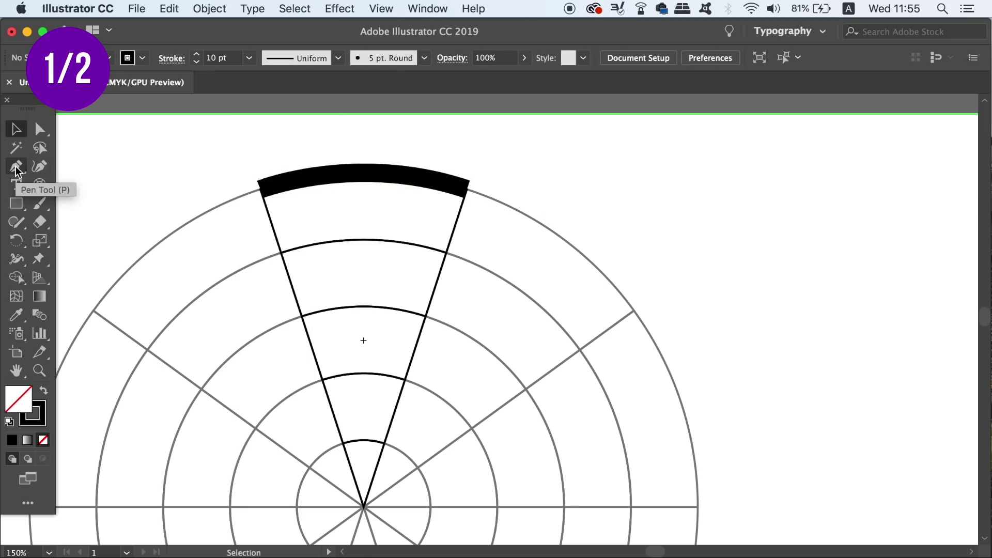
- Turn the wedge path into a black V shape by swapping its fill and stroke
{"action": "left_click", "coordinate": [16, 165]}
{"action": "key", "text": "v"}
{"action": "left_click", "coordinate": [364, 173]}
{"action": "left_click", "coordinate": [219, 11]}
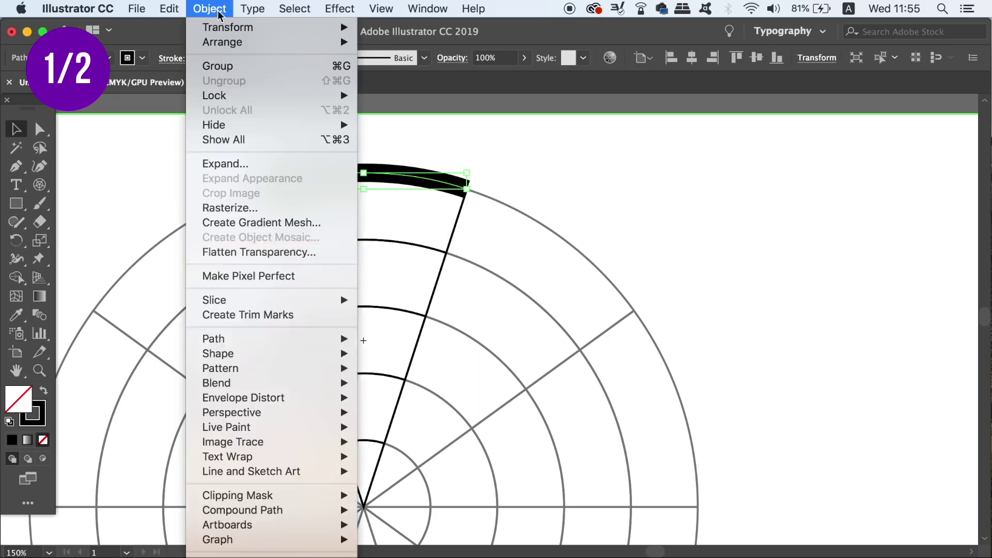
{"action": "key", "text": "Escape"}
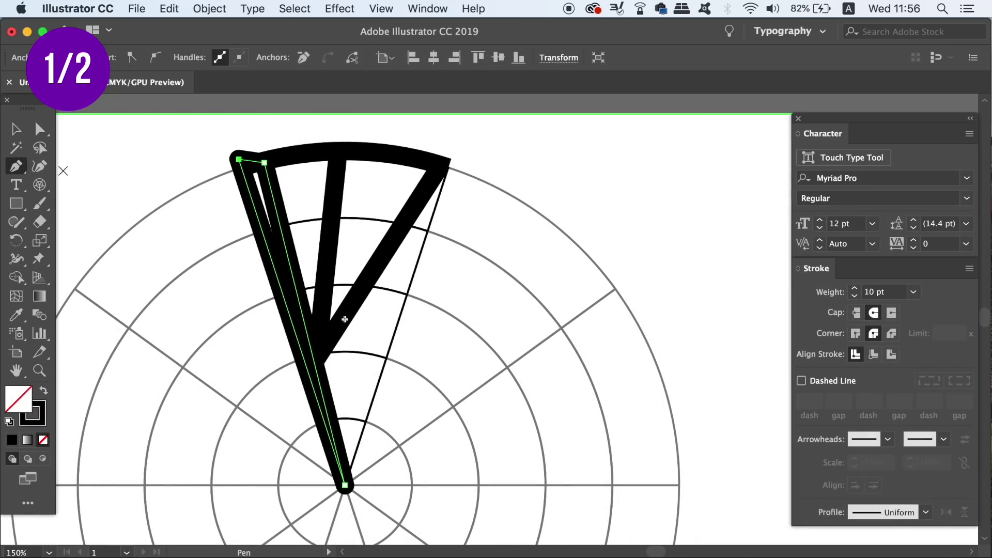
{"action": "key", "text": "v"}
{"action": "key", "text": "shift+x"}
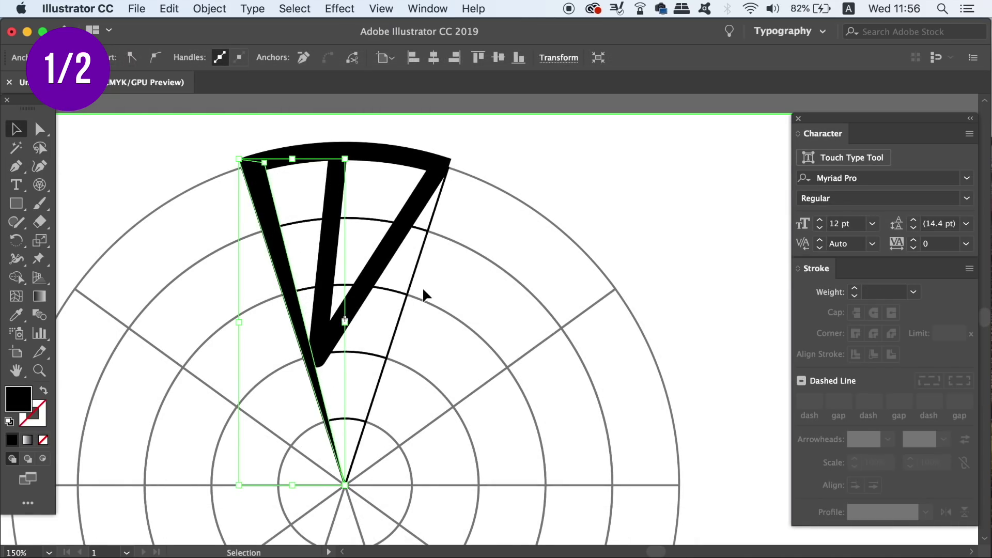
{"action": "left_click", "coordinate": [132, 135]}
{"action": "key", "text": "super+minus"}
{"action": "key", "text": "super+minus"}
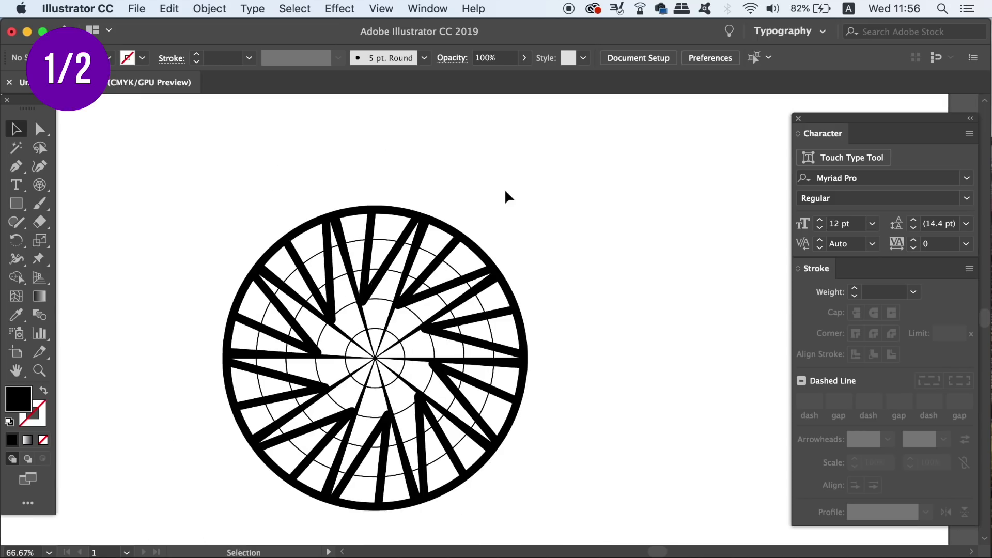
- Zoom in and enter editing mode for the slice symbol again
{"action": "key", "text": "super+plus"}
{"action": "key", "text": "super+plus"}
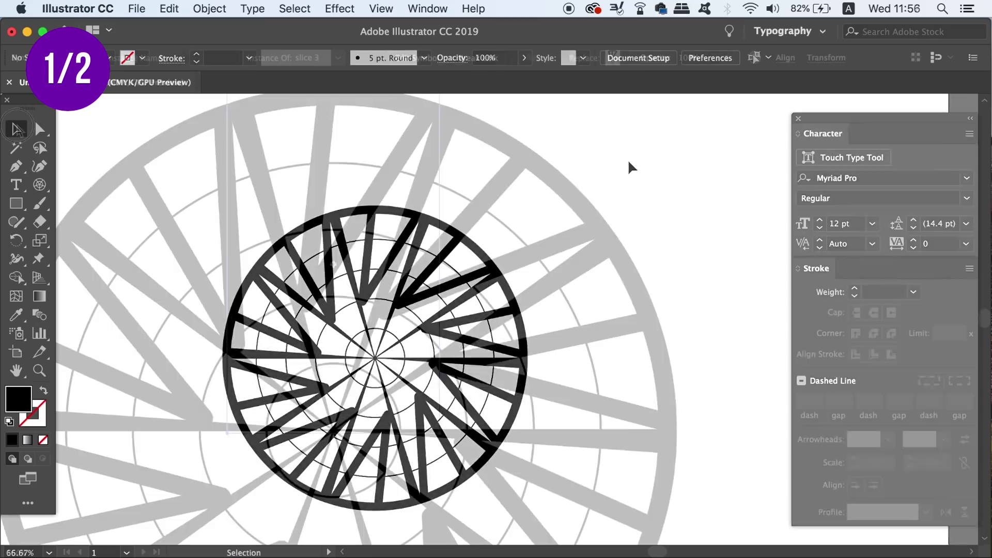
{"action": "double_click", "coordinate": [343, 296]}
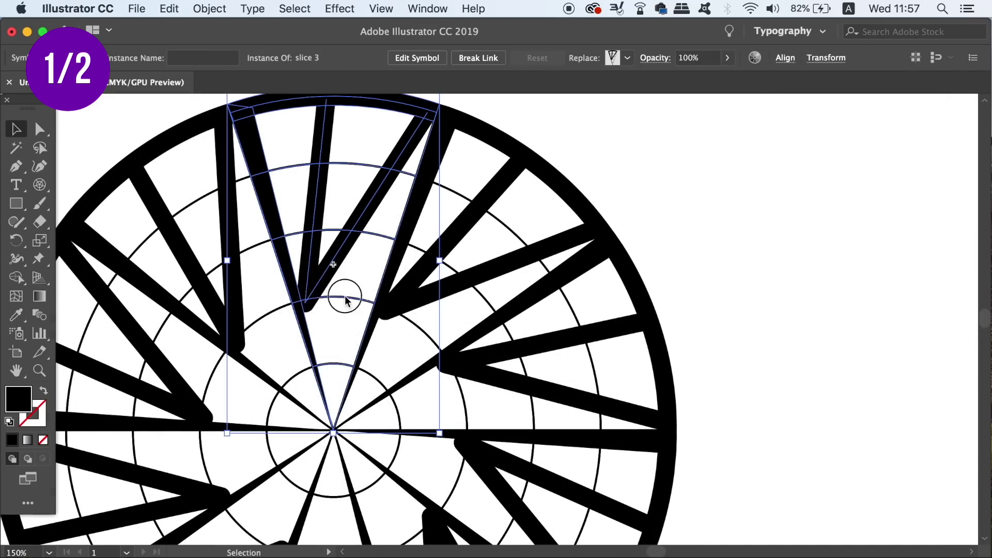
{"action": "left_click", "coordinate": [643, 315]}
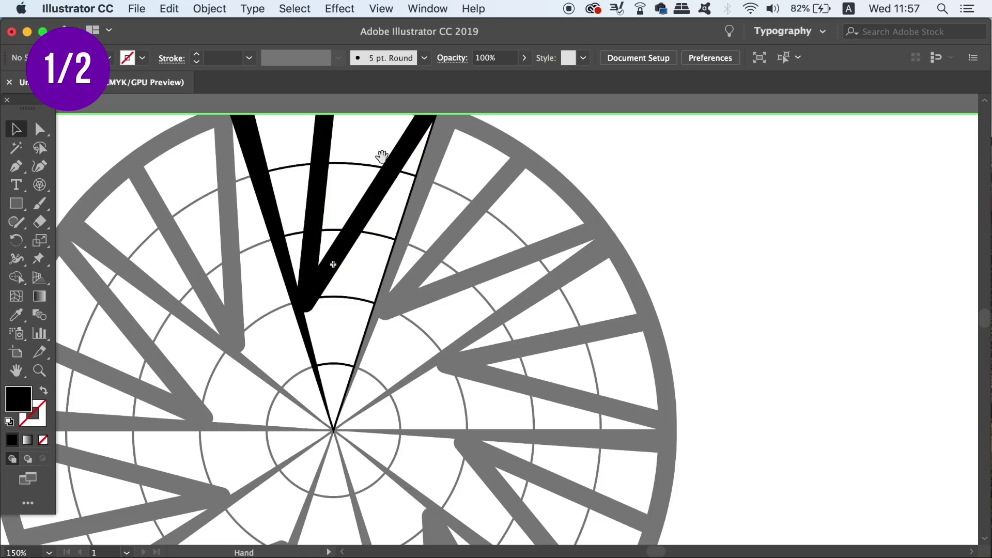
{"action": "scroll", "coordinate": [382, 155], "scroll_direction": "up", "scroll_amount": 5}
- Delete the four thin arcs crossing the black wedge and exit symbol editing
{"action": "left_click", "coordinate": [333, 311]}
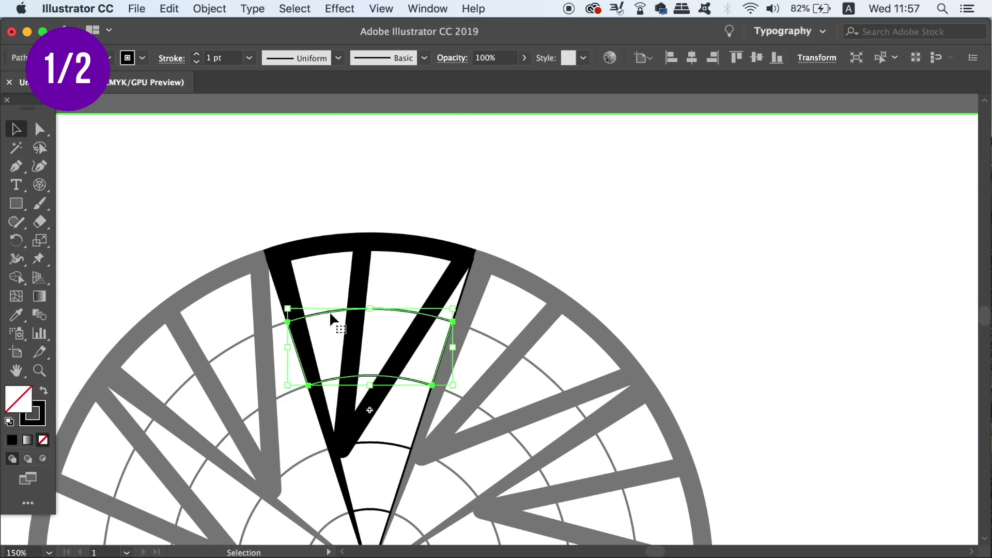
{"action": "left_click", "coordinate": [373, 350]}
{"action": "left_click", "coordinate": [381, 317]}
{"action": "key", "text": "Delete"}
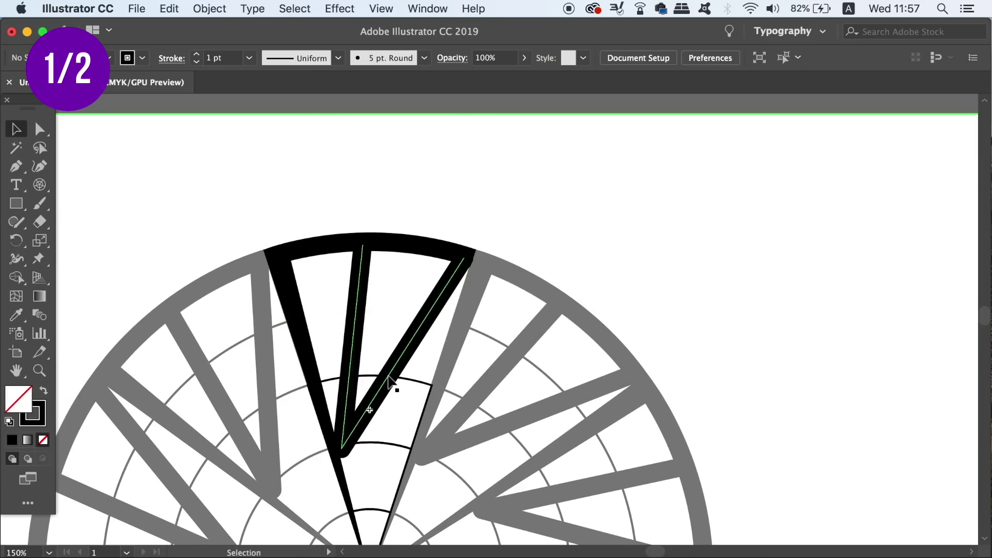
{"action": "left_click", "coordinate": [408, 387]}
{"action": "key", "text": "Delete"}
{"action": "scroll", "coordinate": [408, 388], "scroll_direction": "down", "scroll_amount": 5}
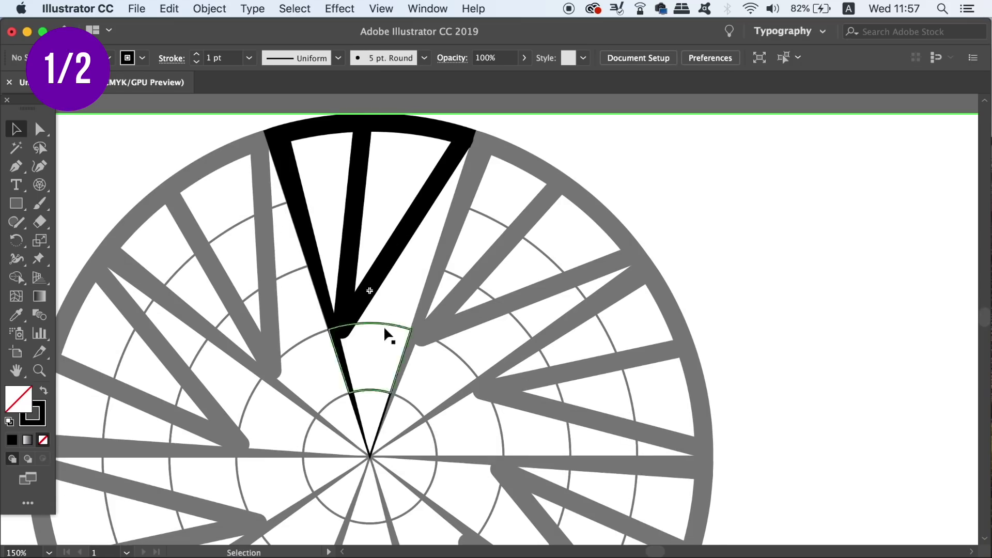
{"action": "left_click", "coordinate": [391, 329]}
{"action": "key", "text": "Delete"}
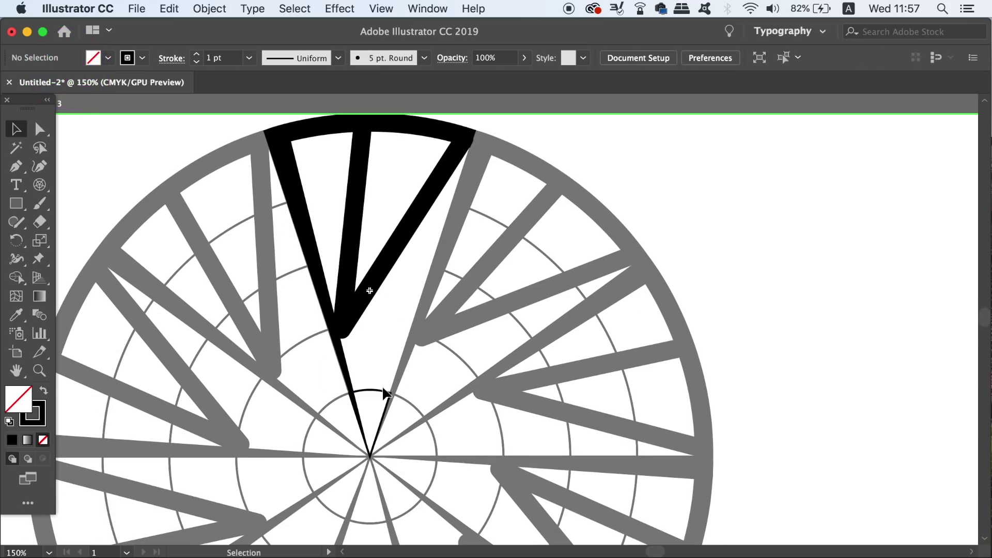
{"action": "left_click", "coordinate": [387, 394]}
{"action": "key", "text": "Delete"}
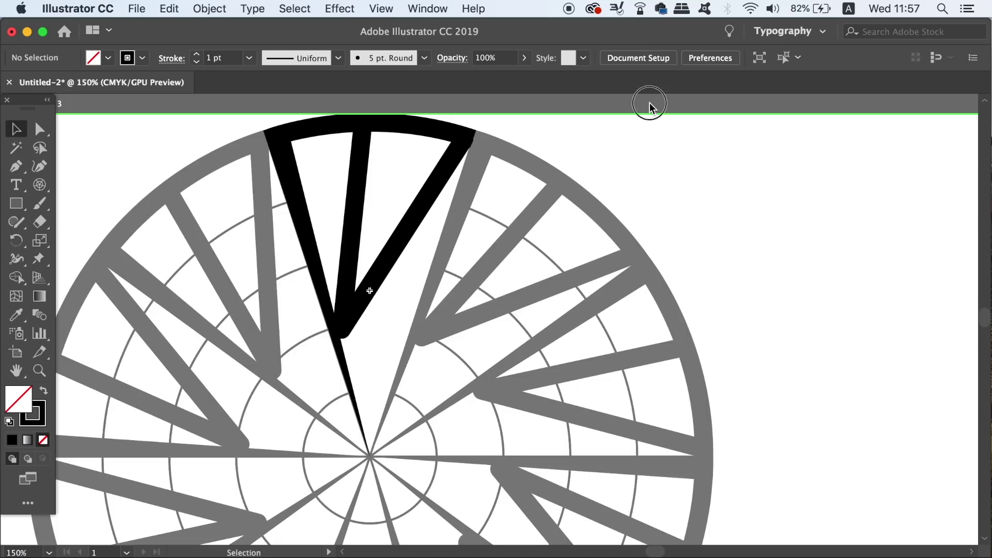
{"action": "left_click", "coordinate": [649, 103]}
- Zoom in on the pointed petal, then zoom out and pan to centre the whole grid
{"action": "key", "text": "super+0"}
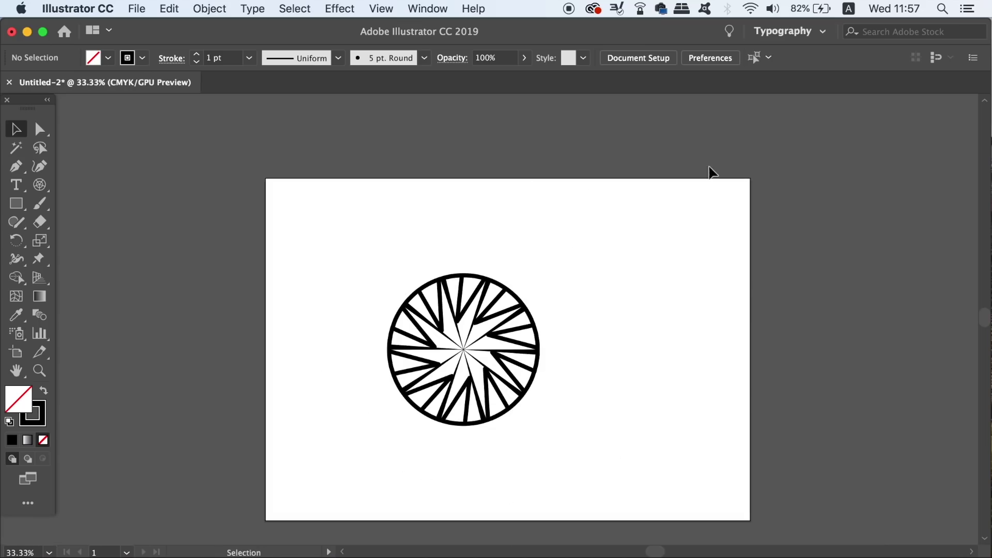
{"action": "key", "text": "super+equal"}
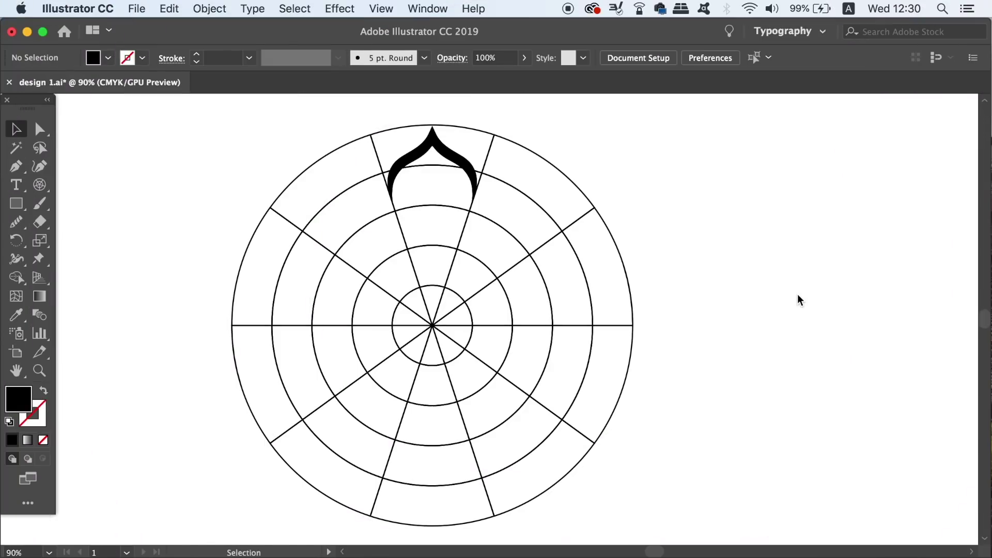
{"action": "key", "text": "super+equal"}
{"action": "key", "text": "super+equal"}
{"action": "key", "text": "super+equal"}
{"action": "key", "text": "super+equal"}
{"action": "scroll", "coordinate": [382, 194], "scroll_direction": "up", "scroll_amount": 5}
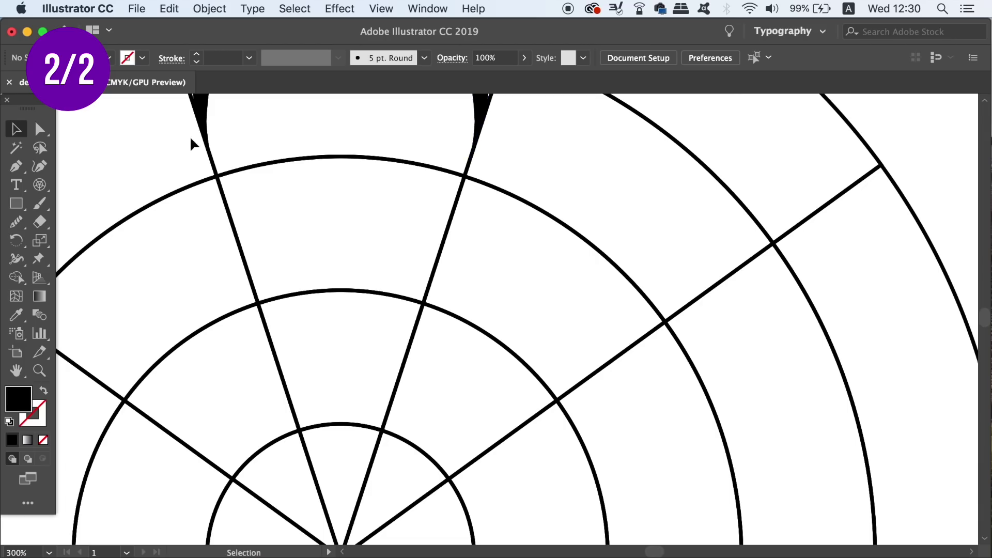
{"action": "key", "text": "super+minus"}
{"action": "key", "text": "super+minus"}
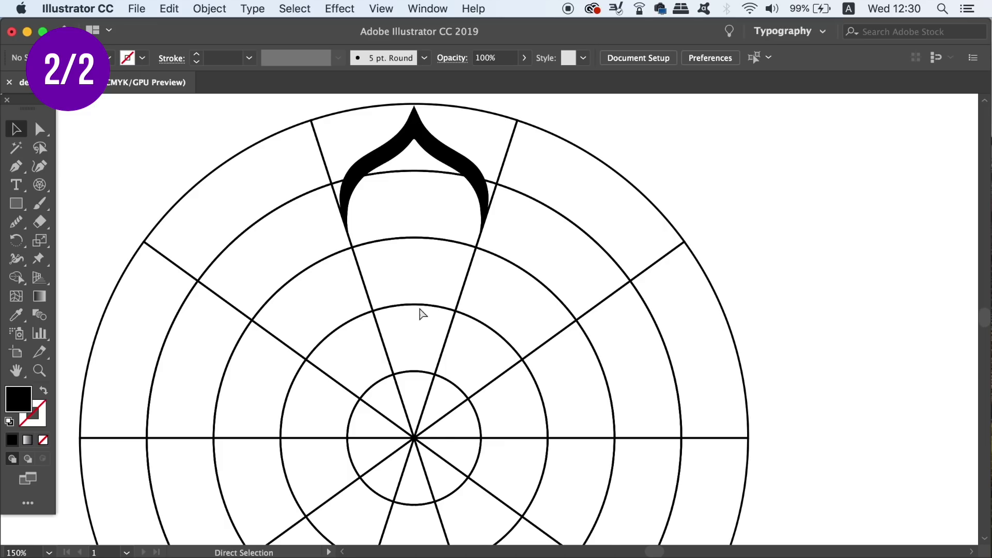
{"action": "key", "text": "super+minus"}
{"action": "left_click_drag", "start_coordinate": [416, 296], "coordinate": [399, 234]}
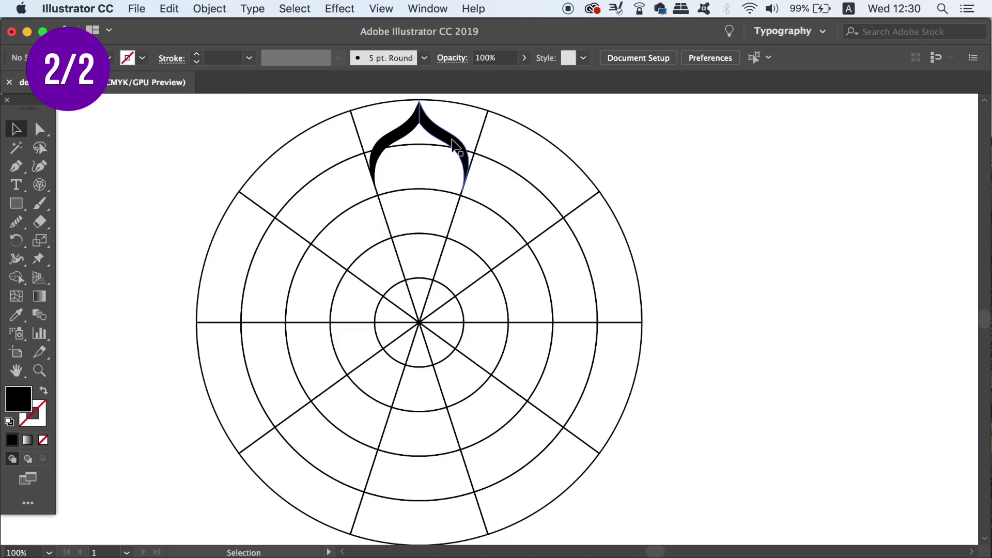
- Copy the petal rotated 36° around the grid's centre into the neighbouring wedge
{"action": "left_click", "coordinate": [454, 145]}
{"action": "key", "text": "r"}
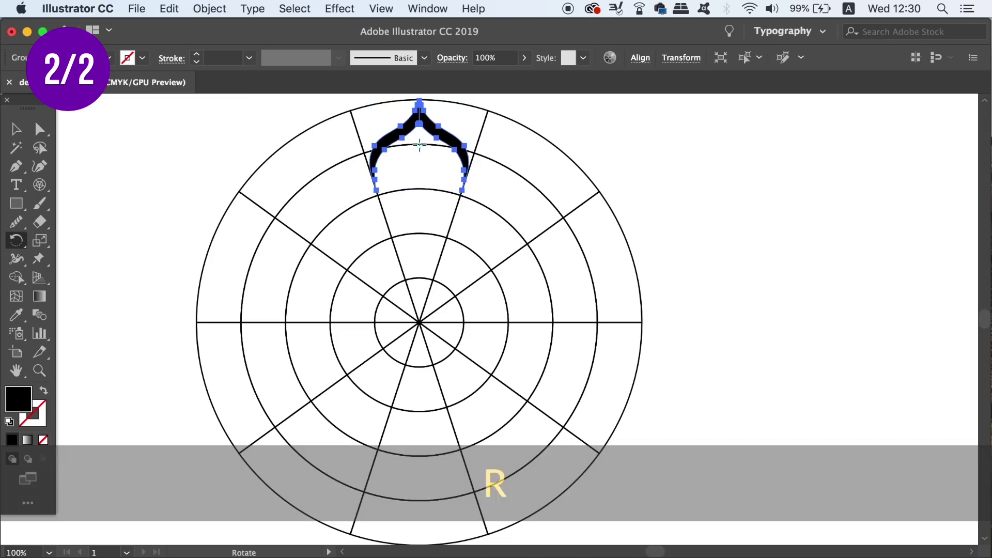
{"action": "left_click", "coordinate": [419, 323]}
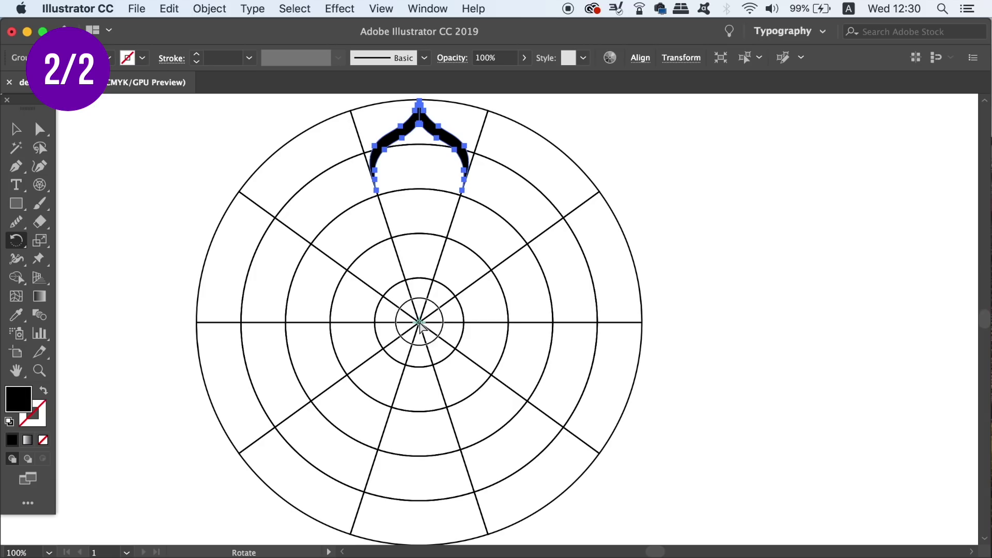
{"action": "left_click", "coordinate": [420, 322], "text": "alt"}
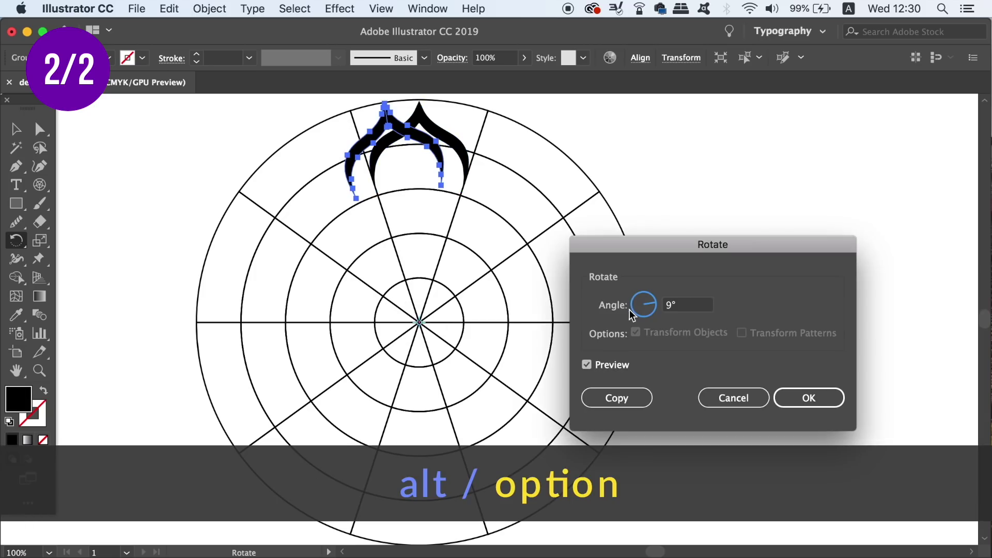
{"action": "double_click", "coordinate": [675, 305]}
{"action": "type", "text": "36"}
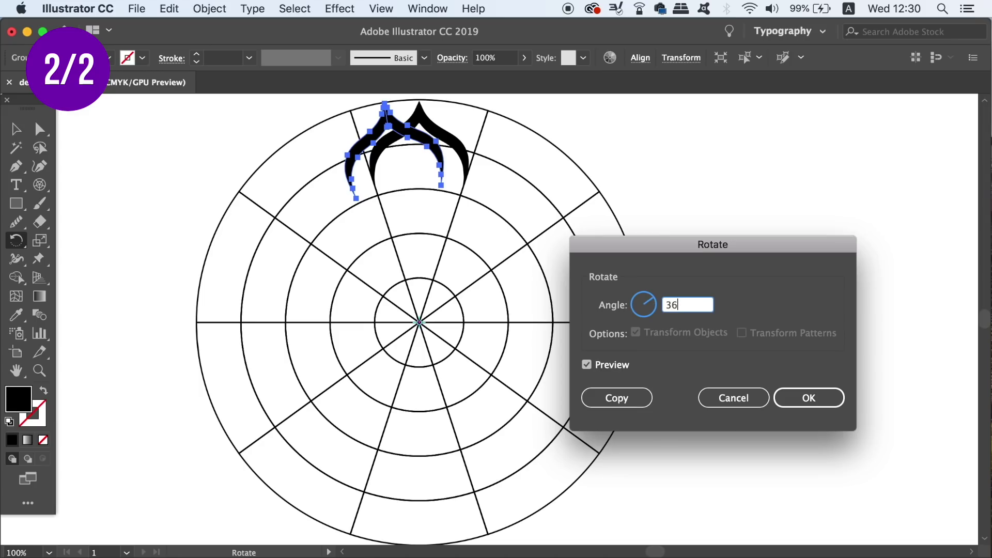
{"action": "left_click", "coordinate": [624, 370]}
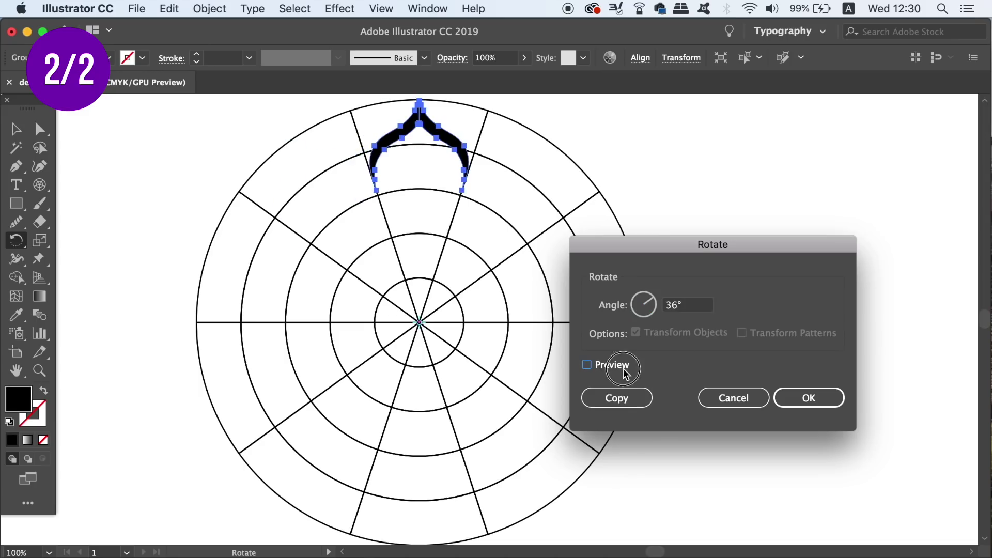
{"action": "left_click", "coordinate": [624, 370]}
{"action": "left_click", "coordinate": [631, 404]}
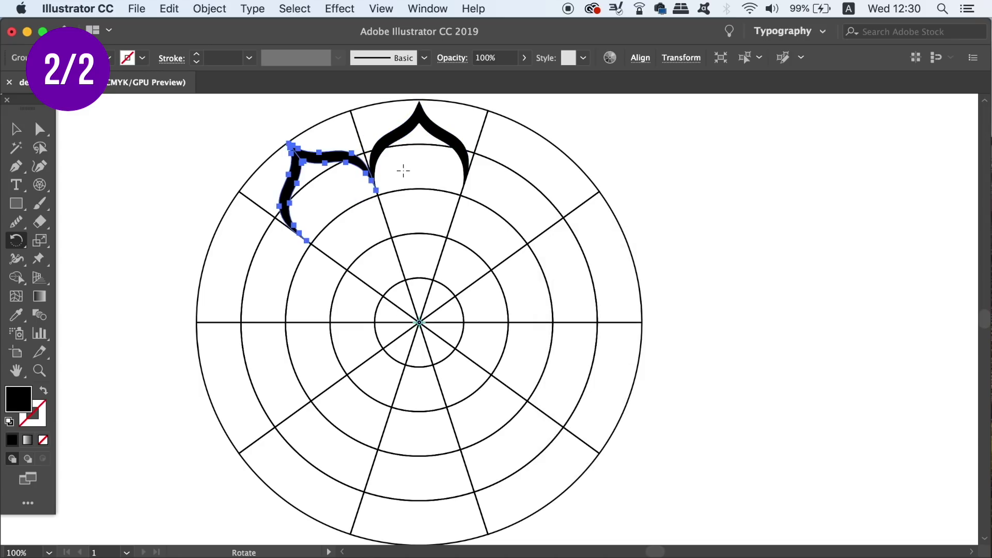
- Select both petals, open the Pathfinder panel, then deselect them
{"action": "key", "text": "v"}
{"action": "left_click", "coordinate": [409, 130], "text": "shift"}
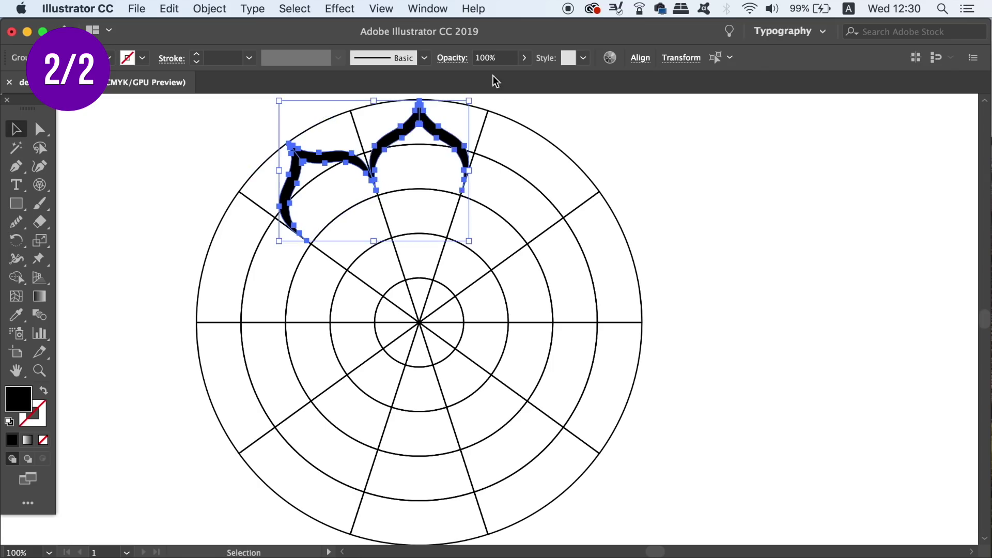
{"action": "left_click", "coordinate": [355, 8]}
{"action": "mouse_move", "coordinate": [427, 8]}
{"action": "scroll", "coordinate": [512, 450], "scroll_direction": "down", "scroll_amount": 3}
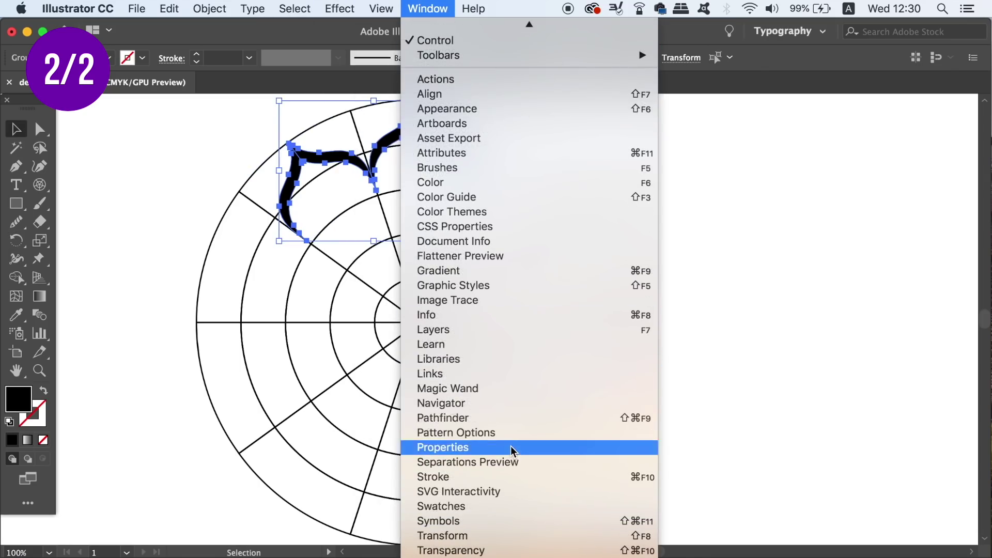
{"action": "left_click", "coordinate": [518, 420]}
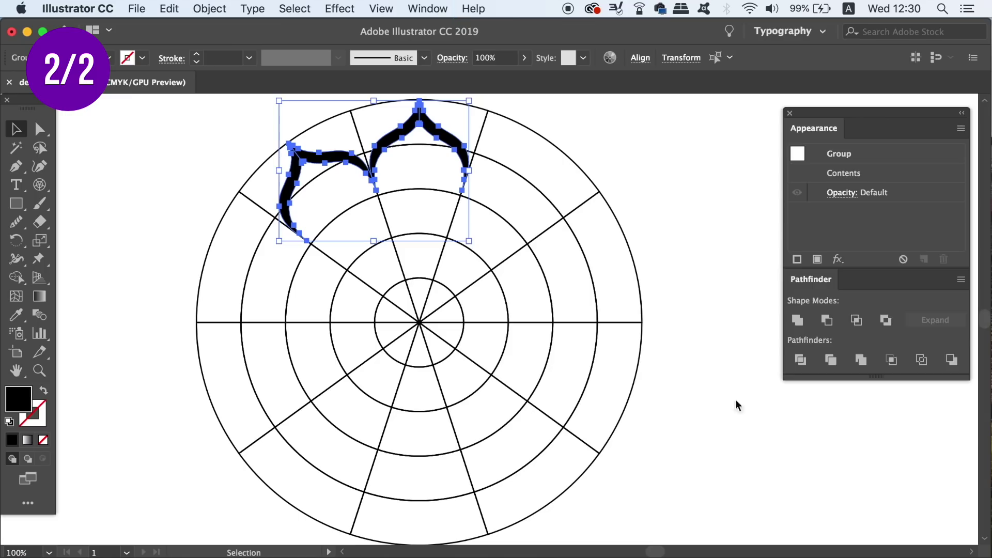
{"action": "left_click", "coordinate": [806, 323]}
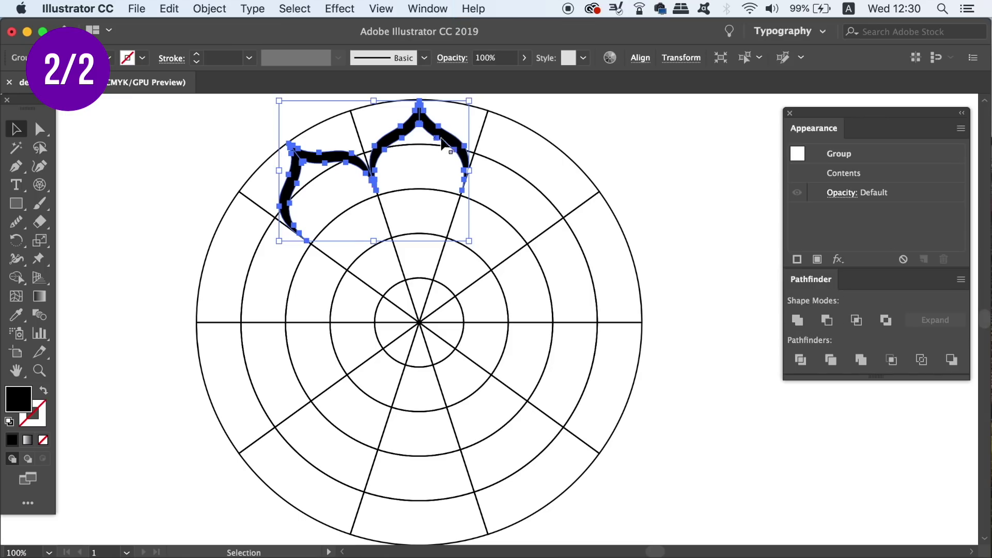
{"action": "left_click", "coordinate": [631, 157]}
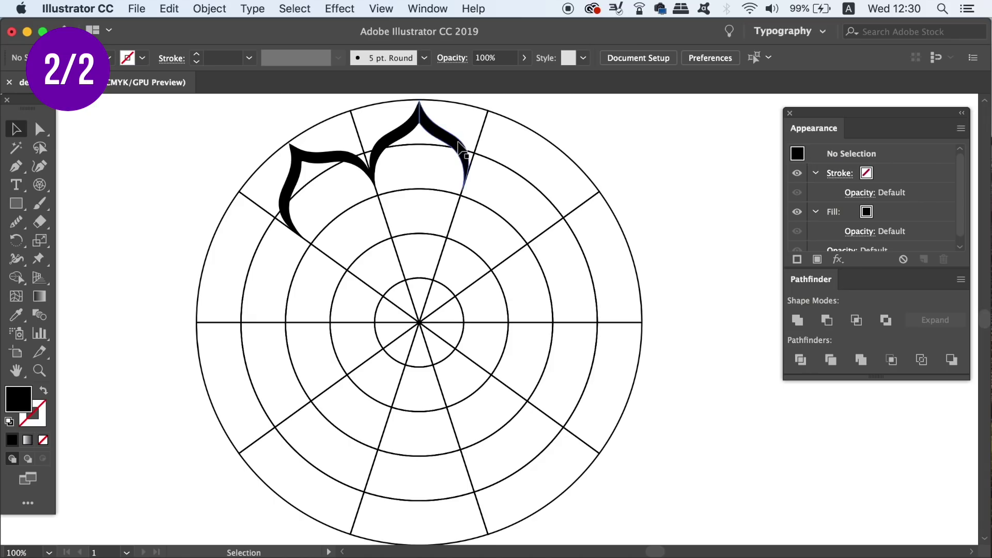
- Rotate a copy of the two-petal group 18° around the grid centre
{"action": "left_click", "coordinate": [388, 136]}
{"action": "key", "text": "r"}
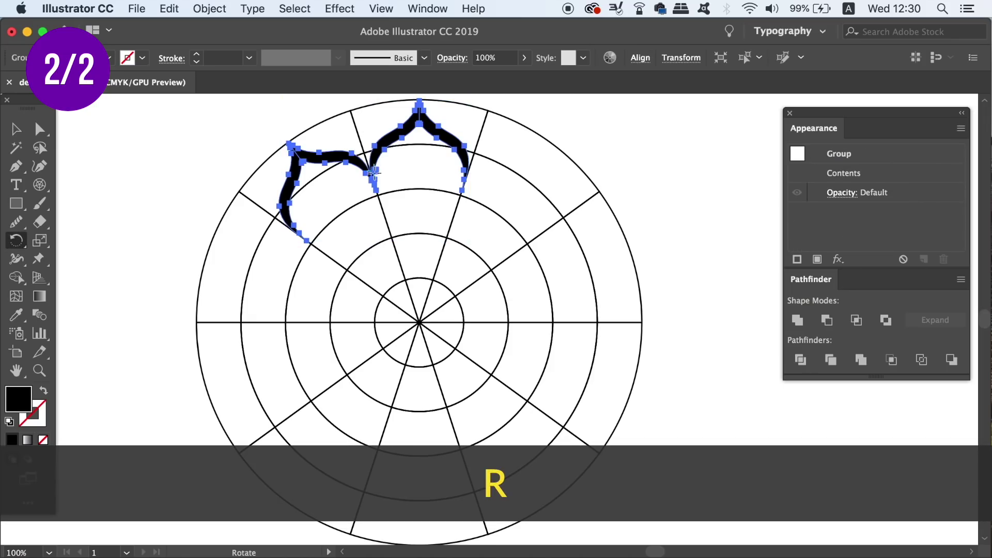
{"action": "left_click_drag", "start_coordinate": [375, 170], "coordinate": [420, 323]}
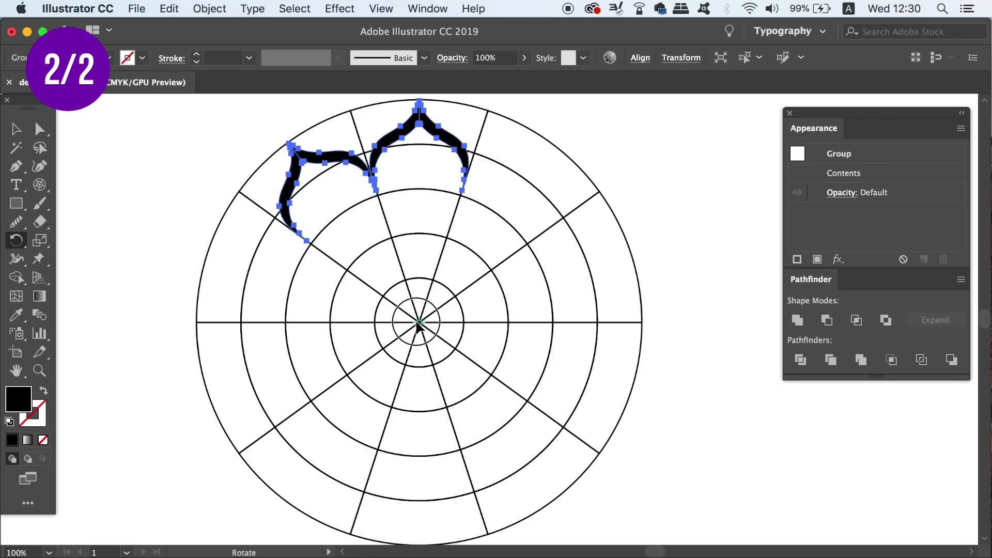
{"action": "type", "text": "9"}
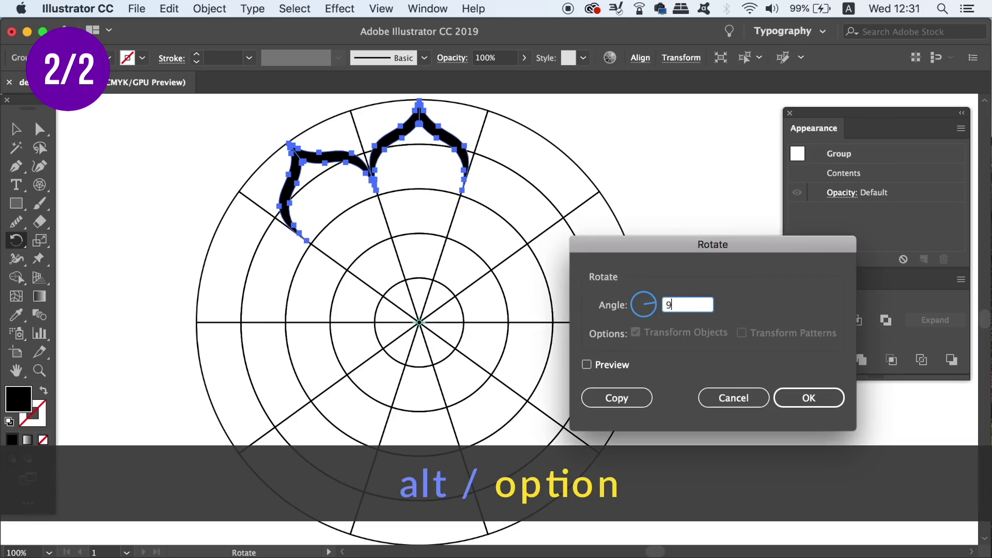
{"action": "left_click", "coordinate": [586, 365]}
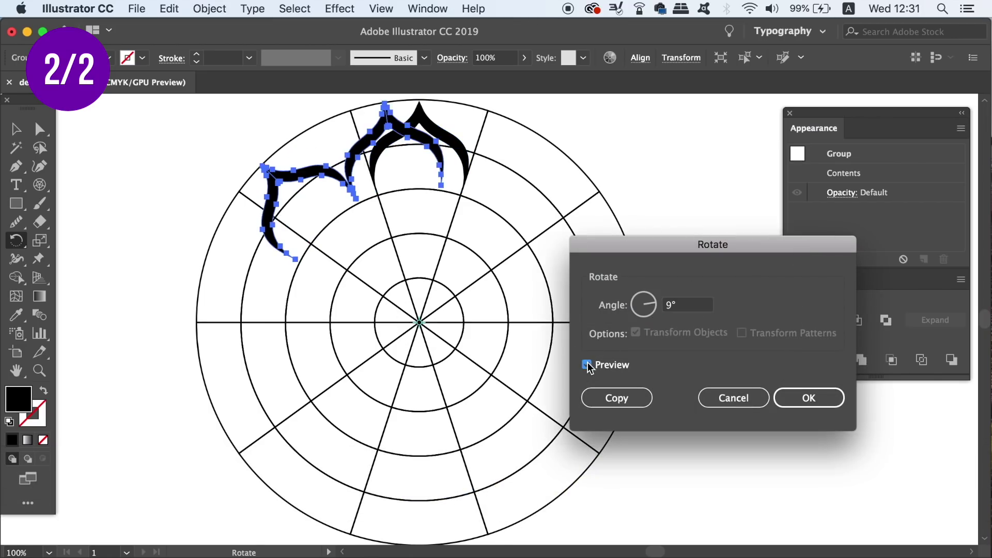
{"action": "left_click", "coordinate": [587, 364]}
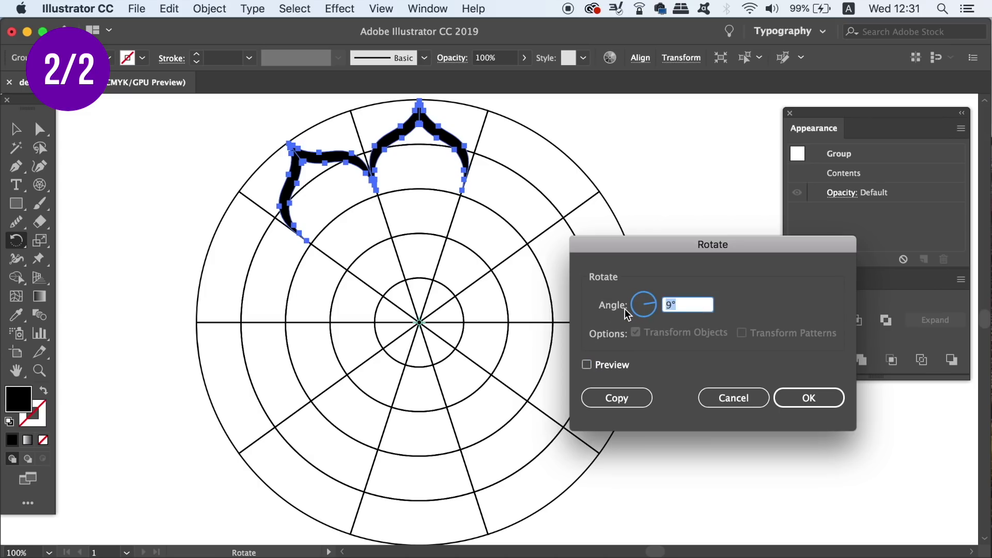
{"action": "type", "text": "18"}
{"action": "left_click", "coordinate": [610, 365]}
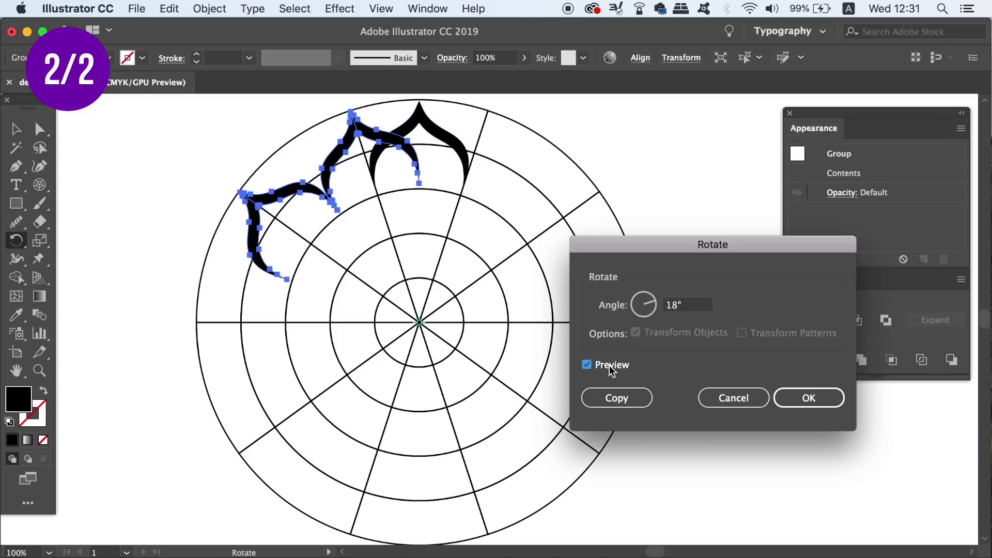
{"action": "left_click", "coordinate": [618, 398]}
- Repeat the 18° rotated copy four more times to close the petal ring
{"action": "key", "text": "super+d"}
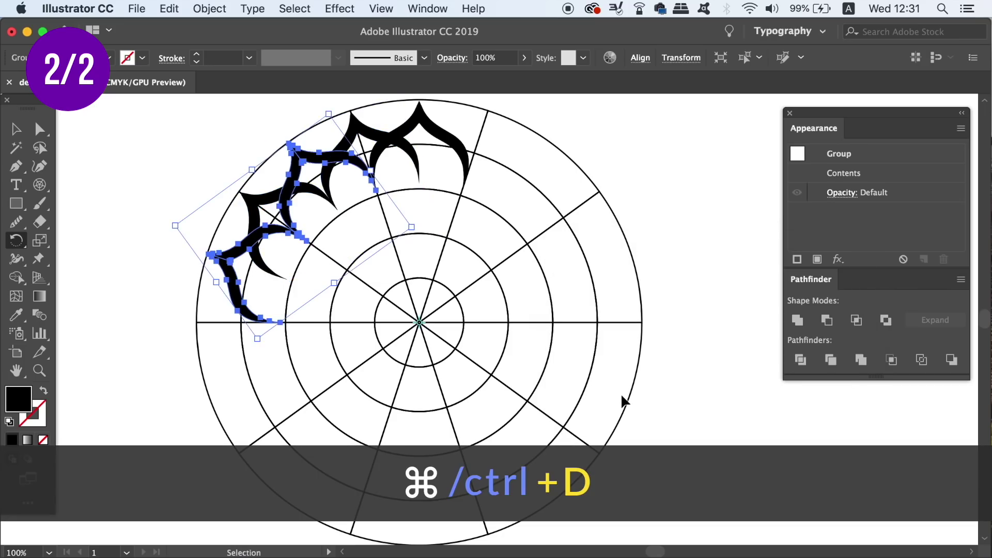
{"action": "key", "text": "super+d"}
{"action": "key", "text": "super+d"}
{"action": "key", "text": "super+d"}
{"action": "key", "text": "super+d"}
{"action": "key", "text": "super+d"}
{"action": "key", "text": "super+d"}
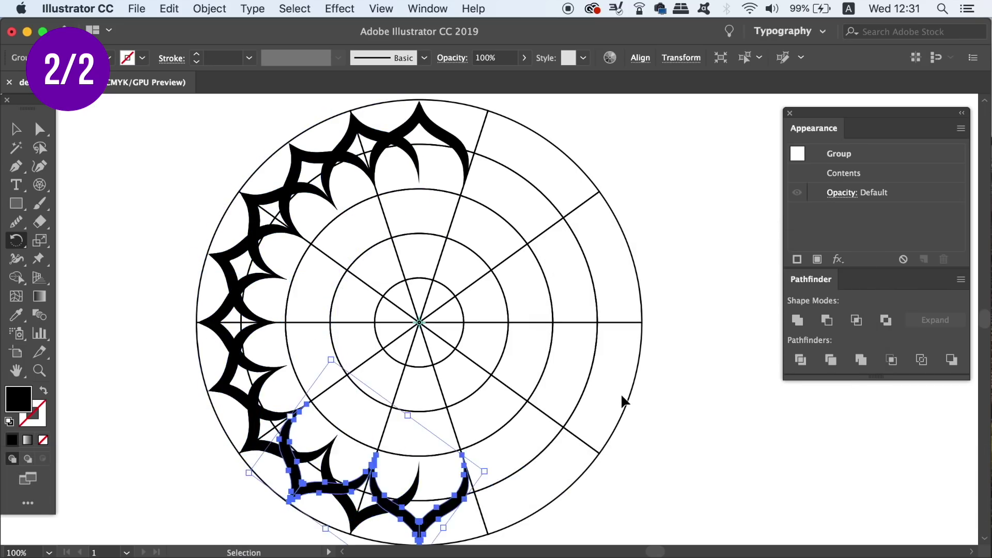
{"action": "key", "text": "super+d"}
{"action": "key", "text": "super+d"}
{"action": "key", "text": "super+d"}
{"action": "key", "text": "super+d"}
{"action": "key", "text": "super+d"}
{"action": "key", "text": "super+d"}
{"action": "key", "text": "super+d"}
{"action": "key", "text": "super+d"}
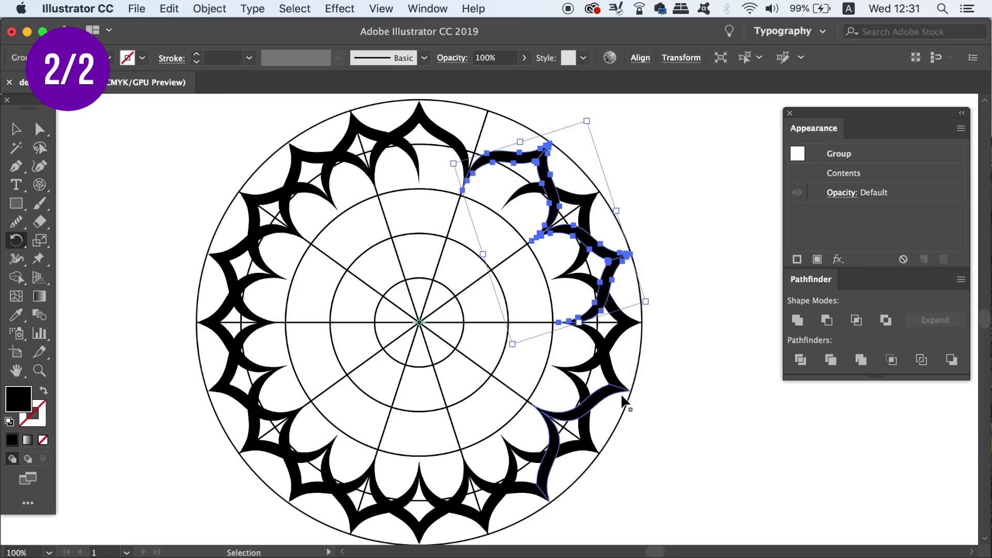
{"action": "key", "text": "super+d"}
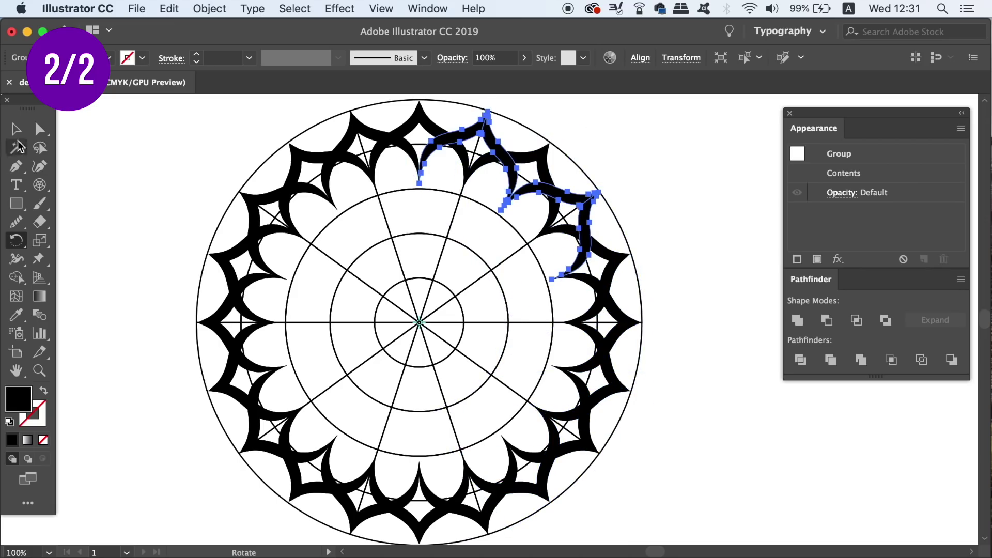
- Copy the whole petal ring, Unite it, then paste a front copy scaled to about 242 pt
{"action": "key", "text": "v"}
{"action": "left_click", "coordinate": [126, 160]}
{"action": "key", "text": "super+minus"}
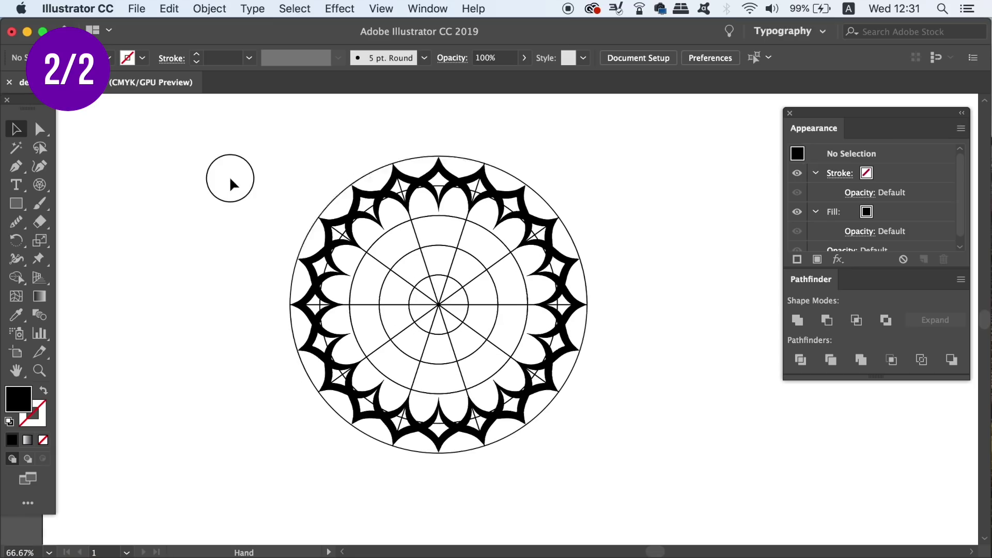
{"action": "key", "text": "super+0"}
{"action": "left_click_drag", "start_coordinate": [270, 128], "coordinate": [639, 464]}
{"action": "key", "text": "super+c"}
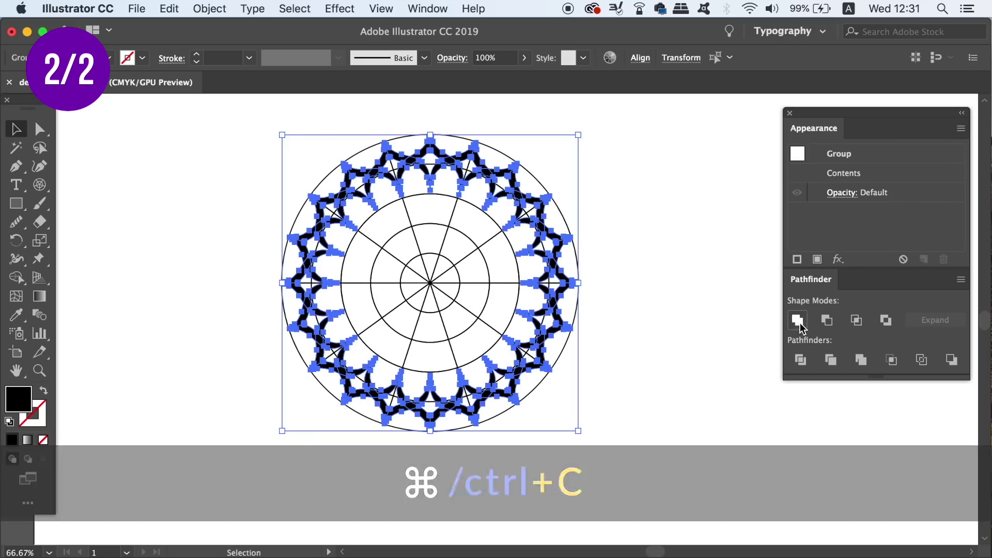
{"action": "left_click", "coordinate": [797, 321]}
{"action": "key", "text": "super+f"}
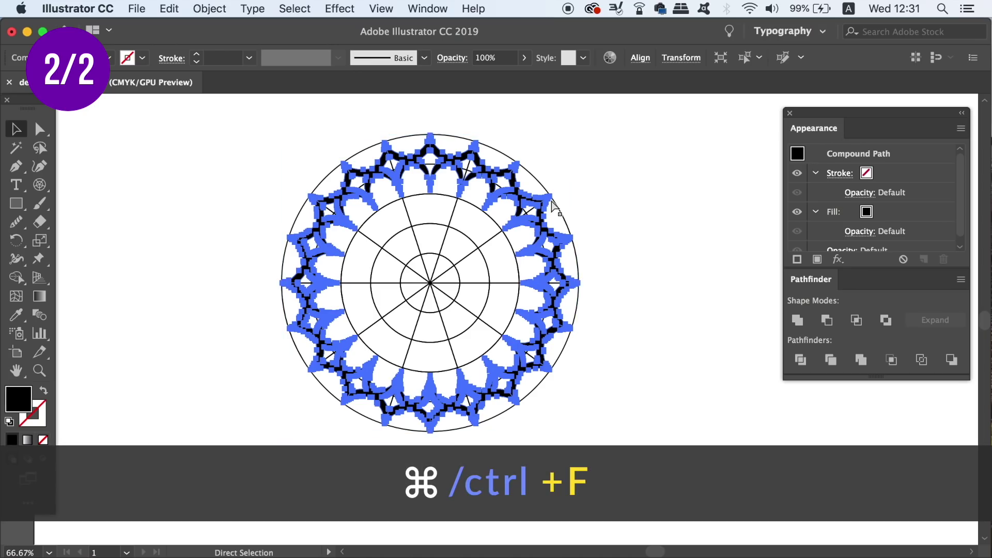
{"action": "left_click_drag", "start_coordinate": [578, 137], "coordinate": [537, 191]}
{"action": "left_click", "coordinate": [638, 170]}
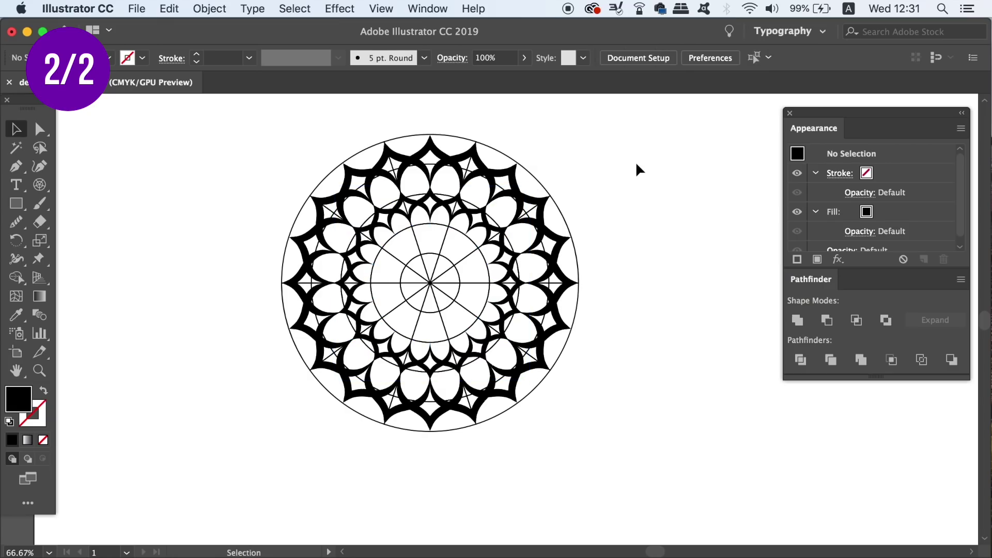
{"action": "key", "text": "ctrl"}
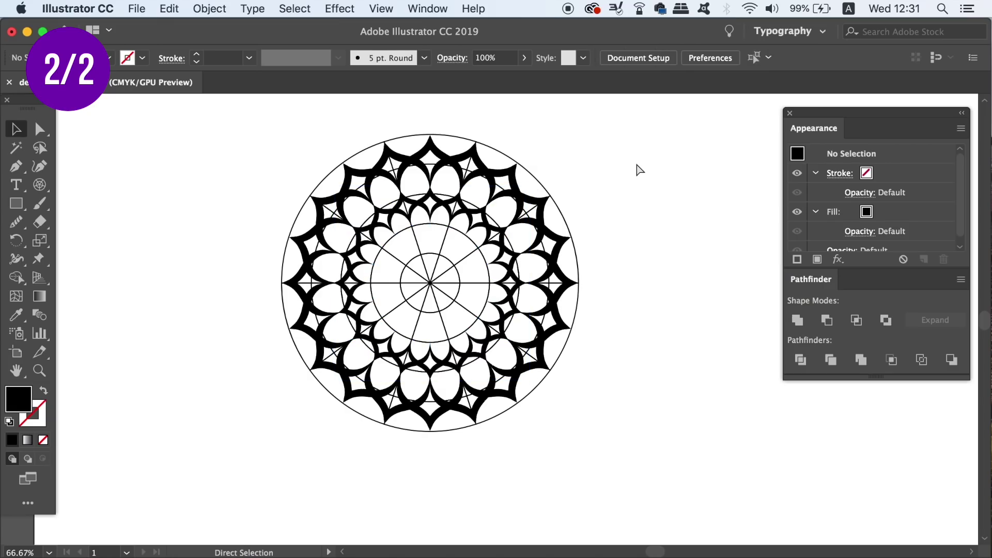